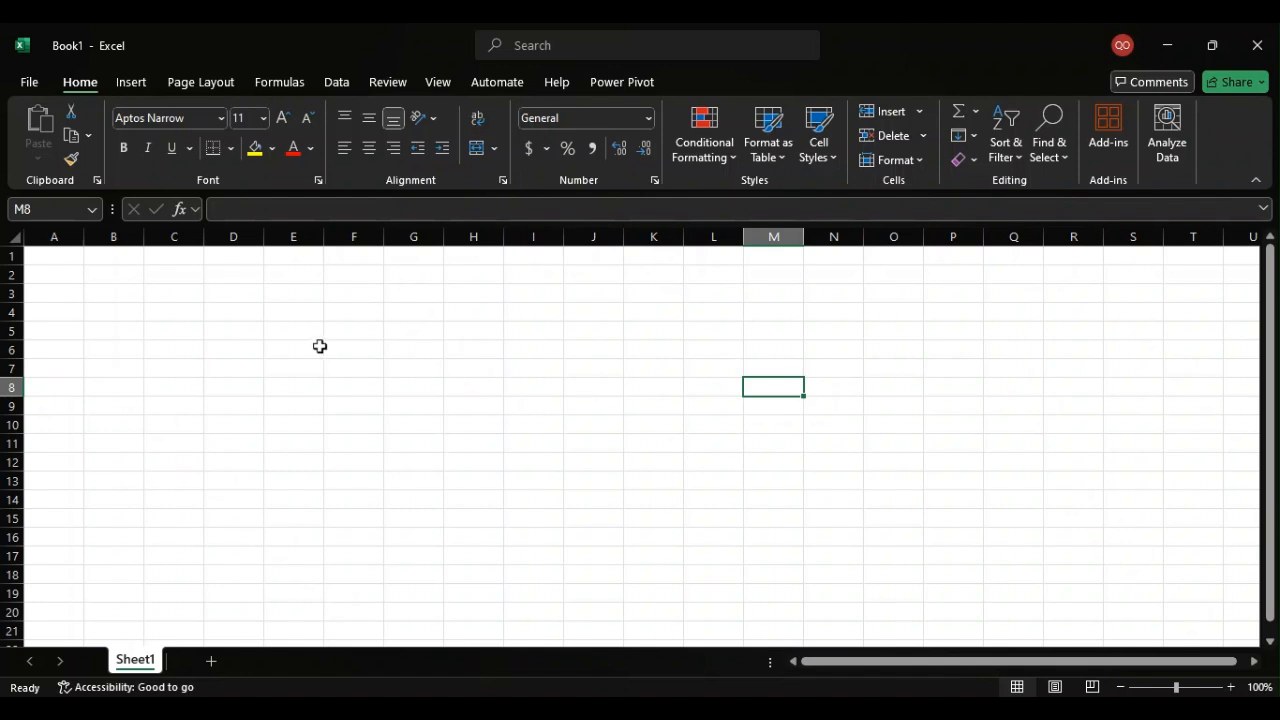
Step: Enter the start date 08/23/2025 in cell F5 and the number of days, 66, in cell H4
click(377, 338)
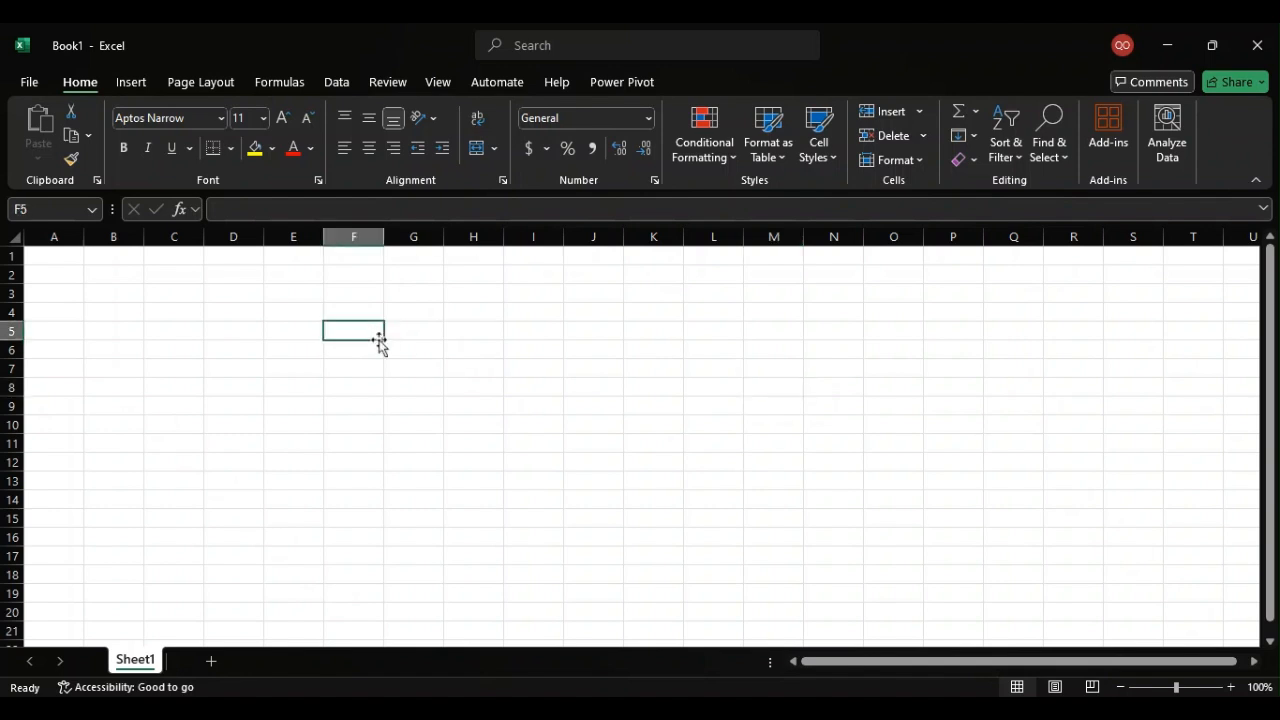
text(08)
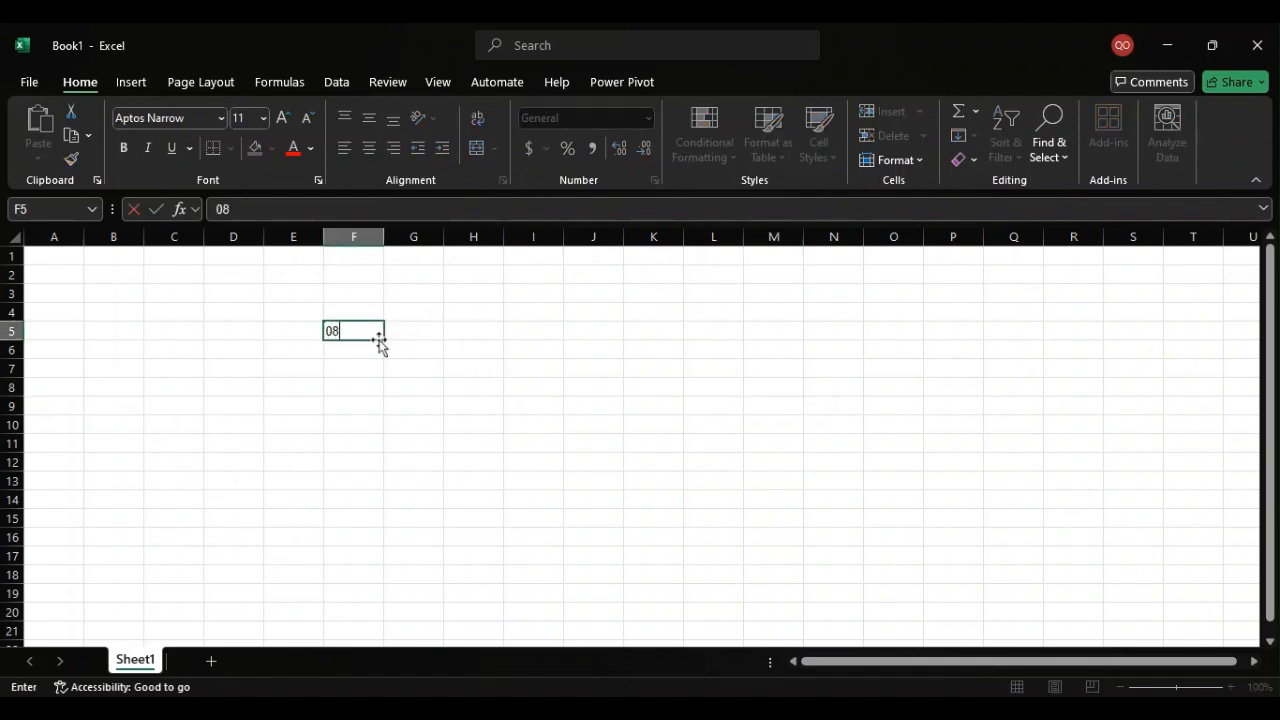
text(/23/2025)
key(Return)
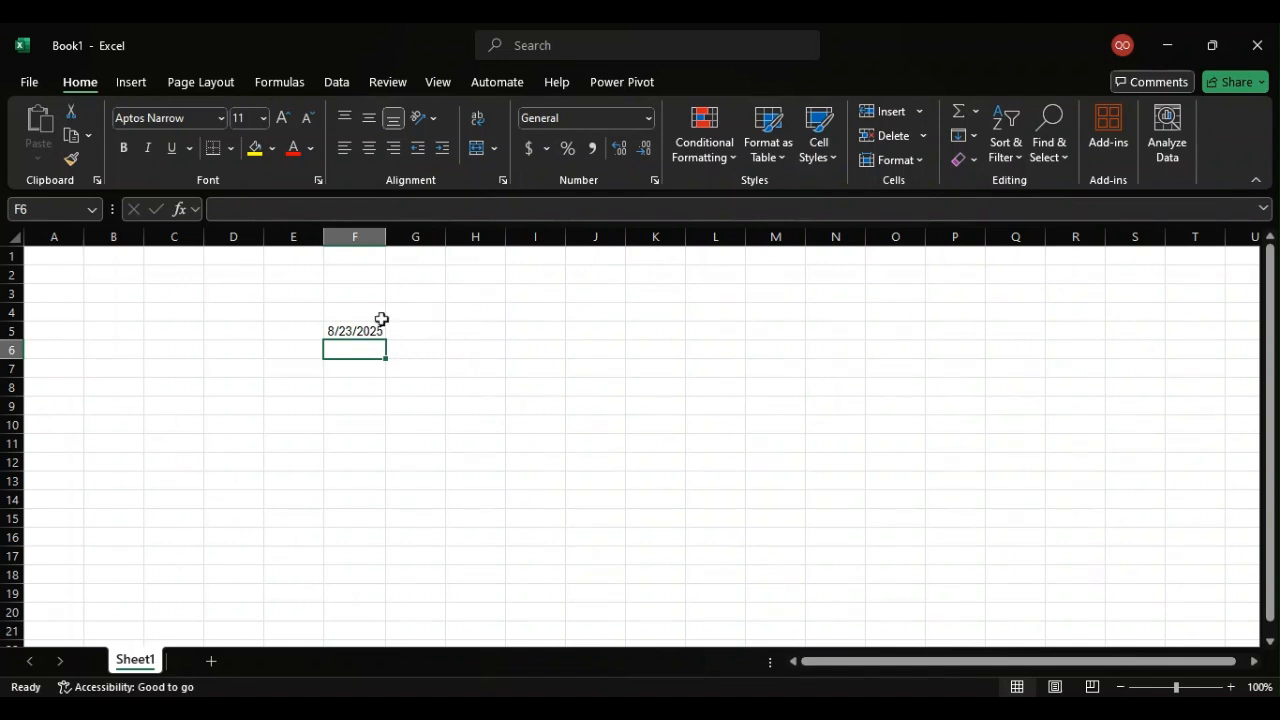
click(420, 311)
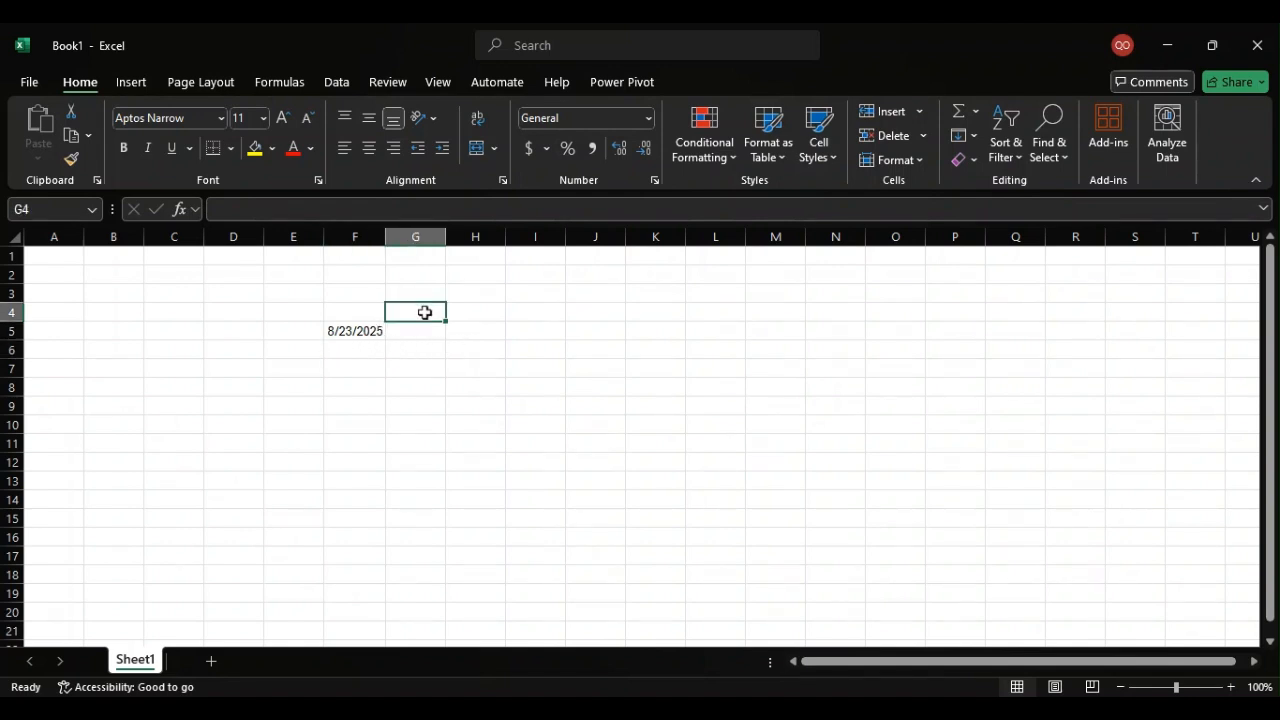
click(452, 310)
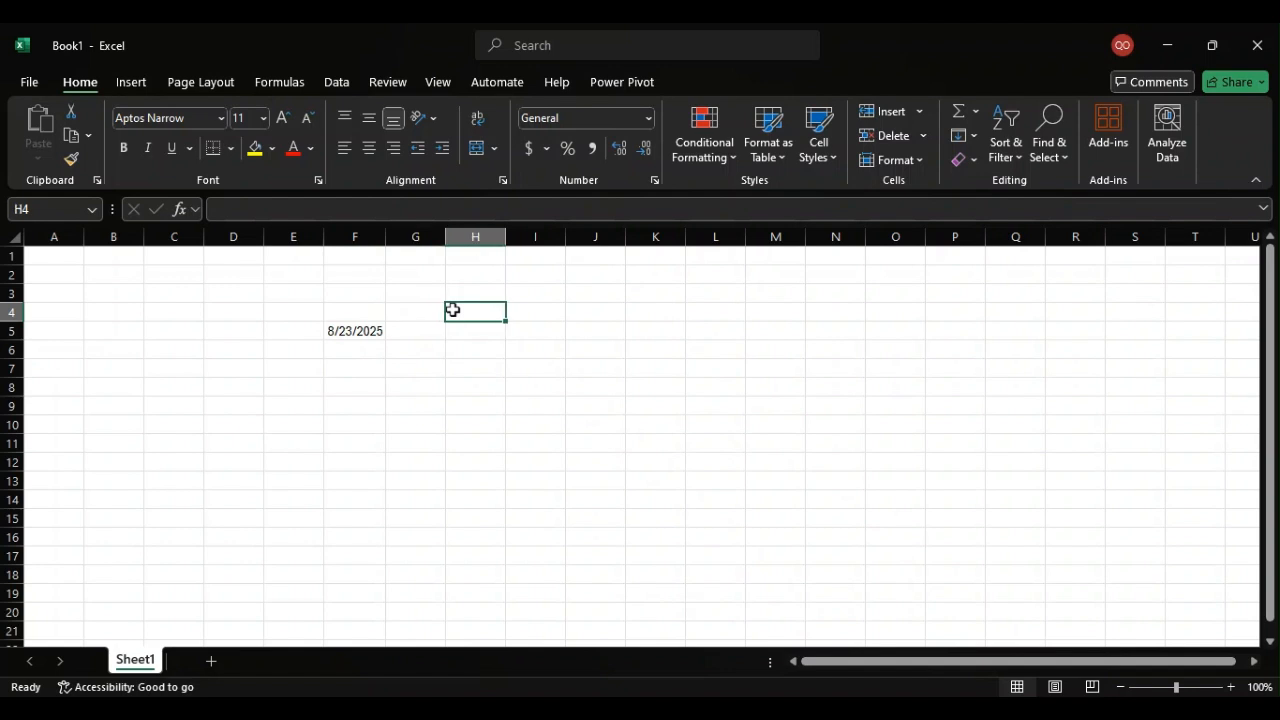
text(66)
key(Return)
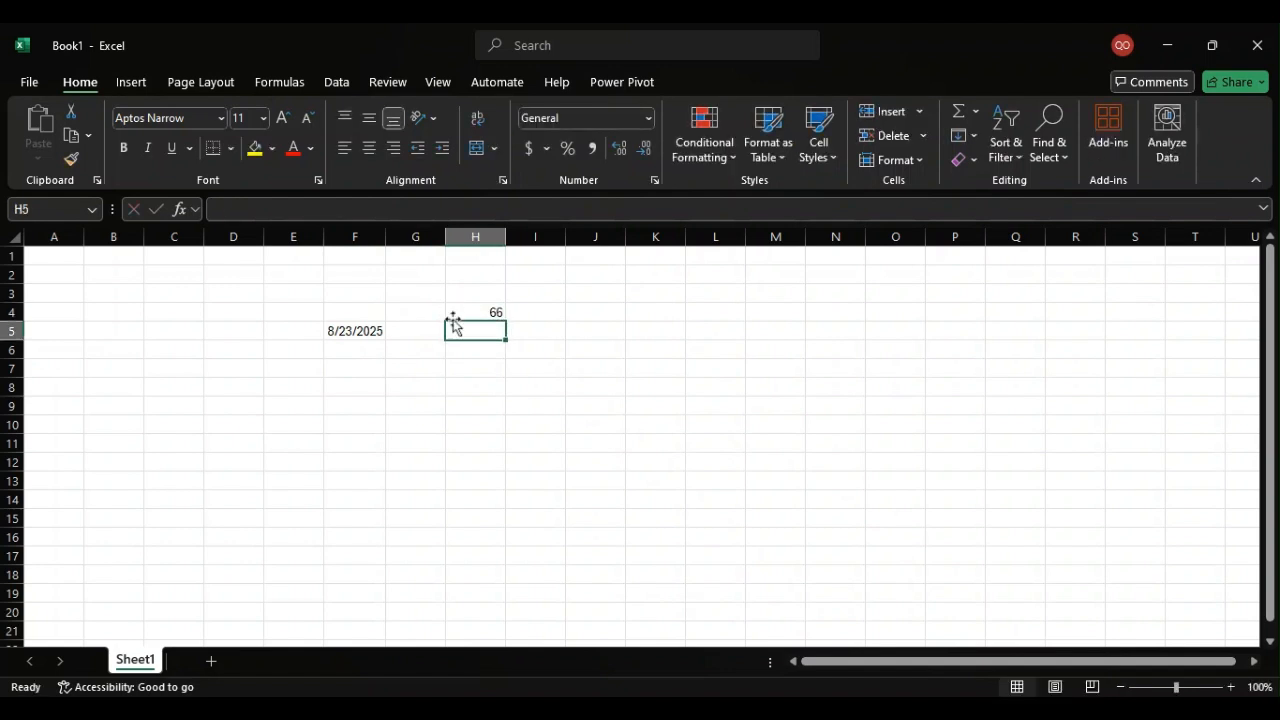
Step: Enter a WORKDAY formula in cell H5 that adds the days in H4 to the start date in F5
click(351, 333)
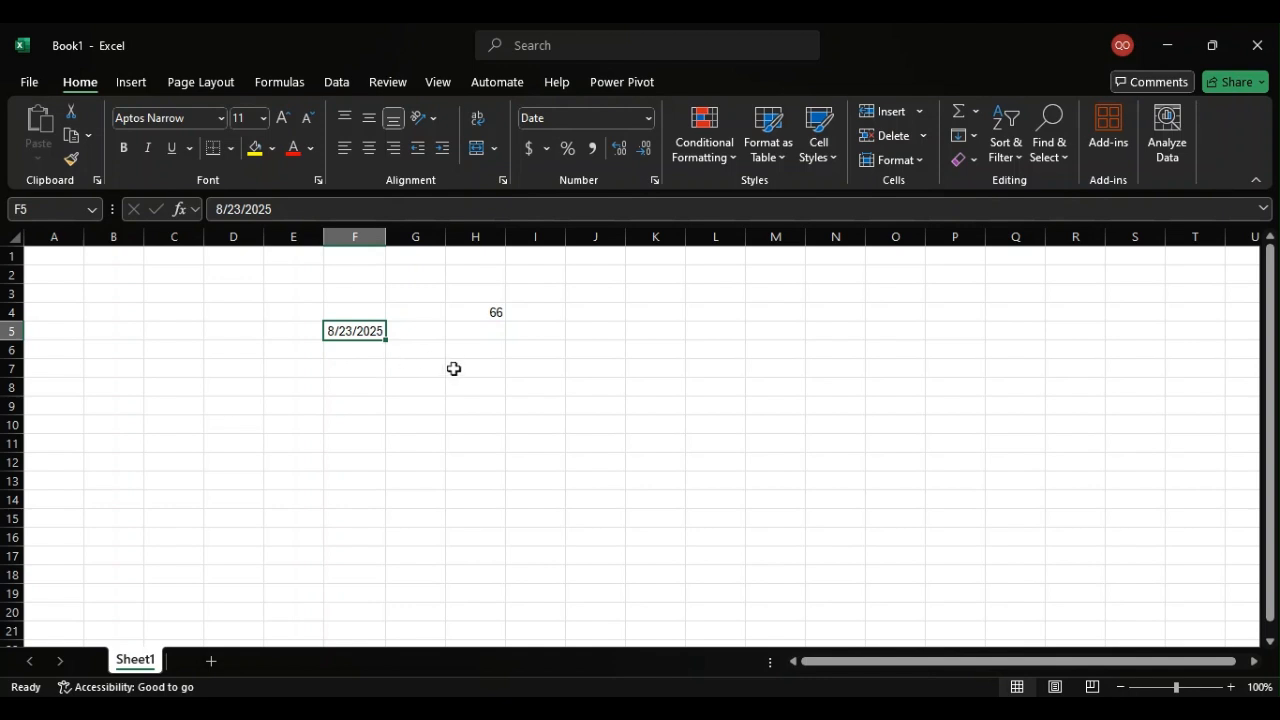
click(491, 331)
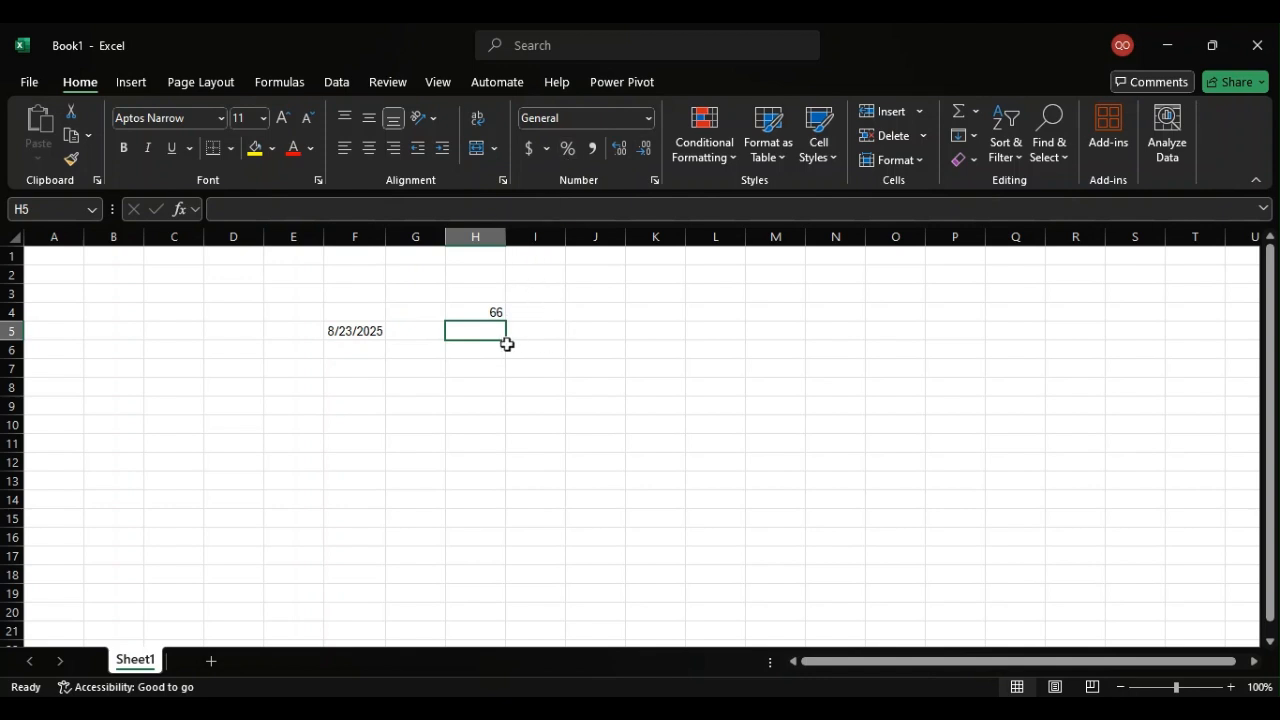
text(=work)
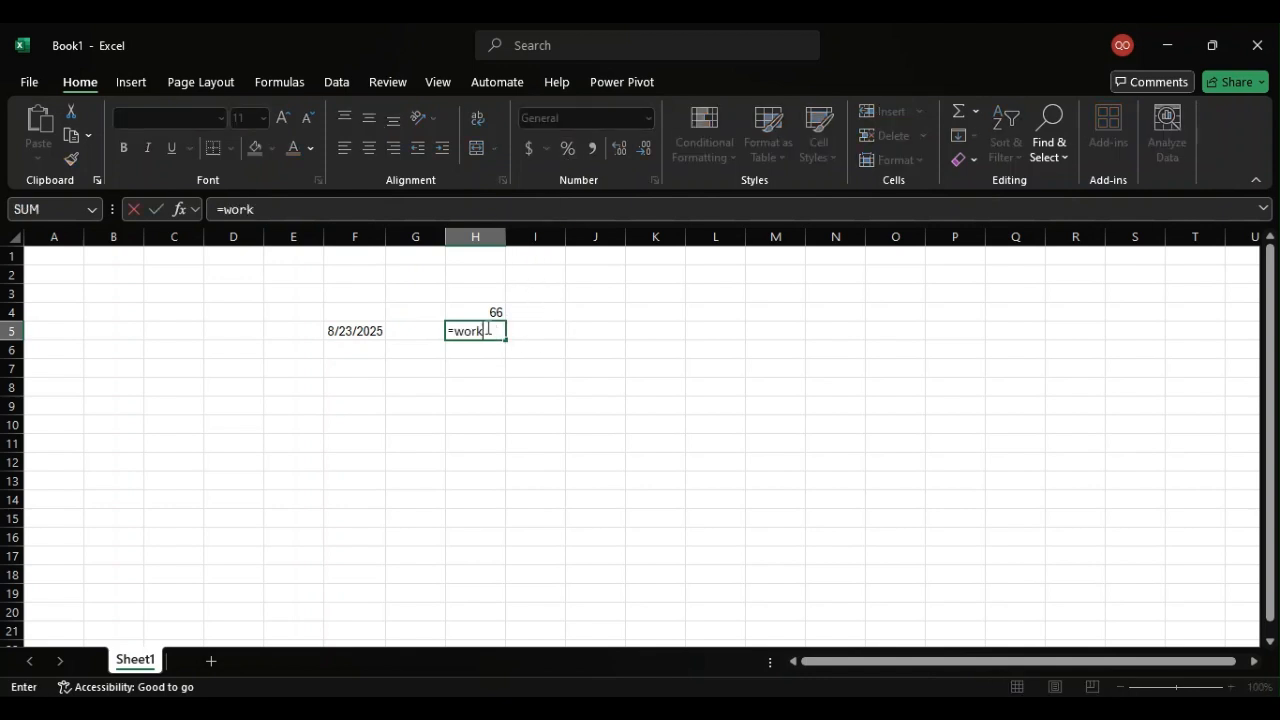
key(Tab)
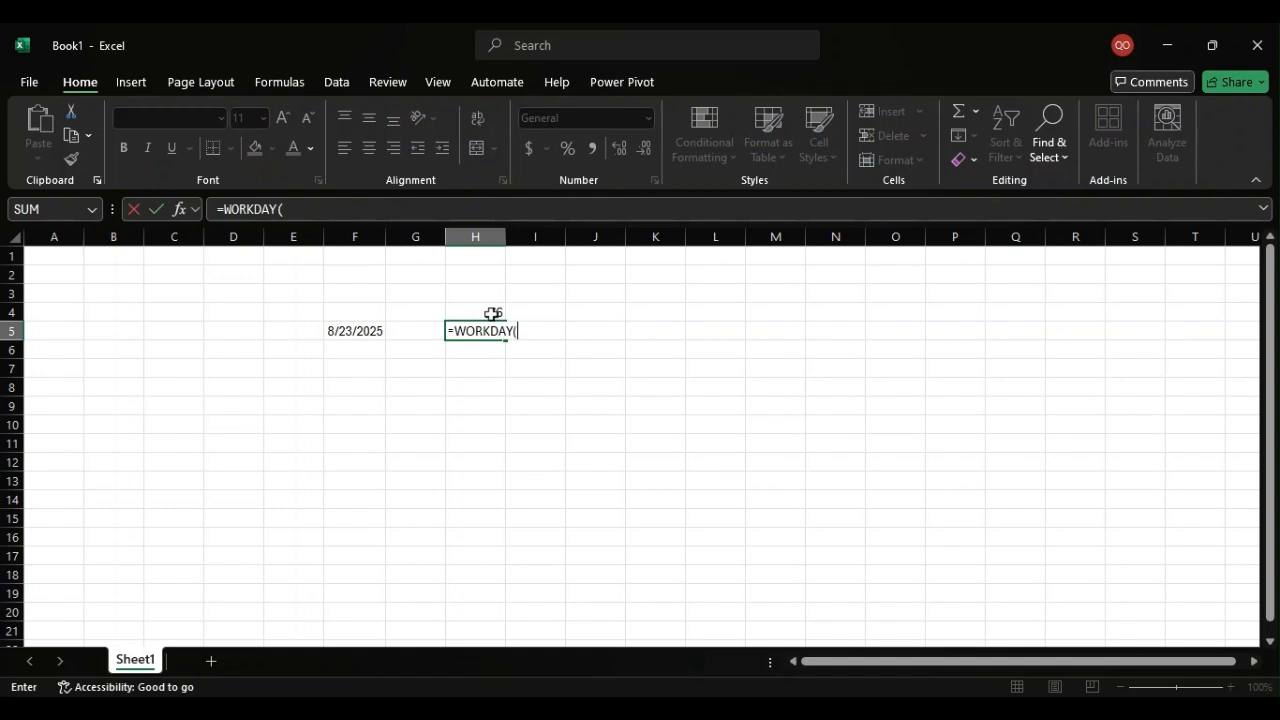
click(349, 331)
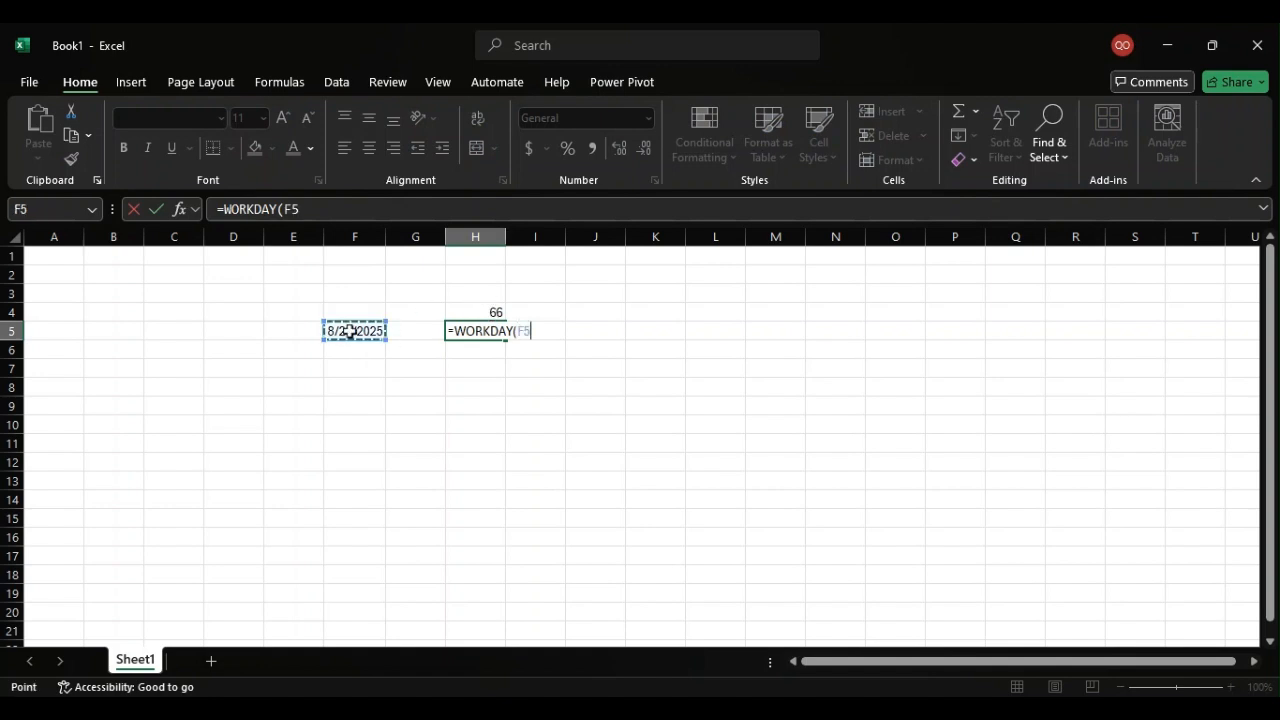
text(,)
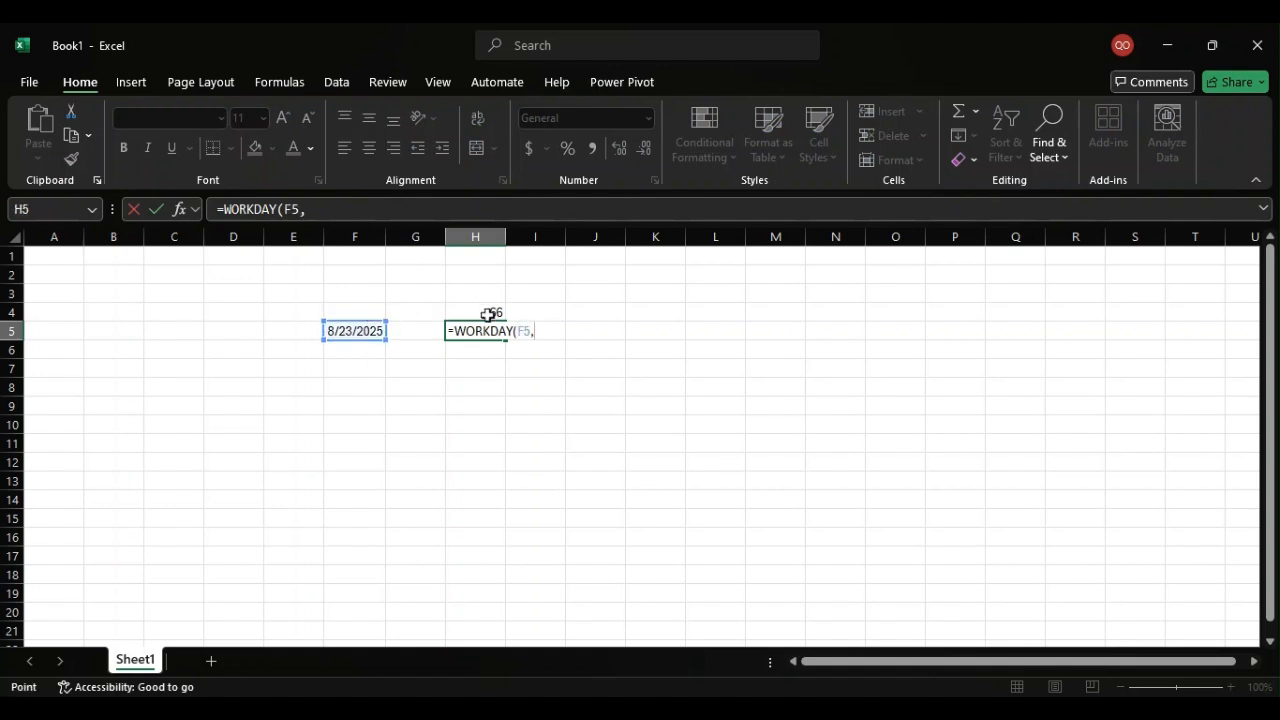
click(486, 310)
key(Return)
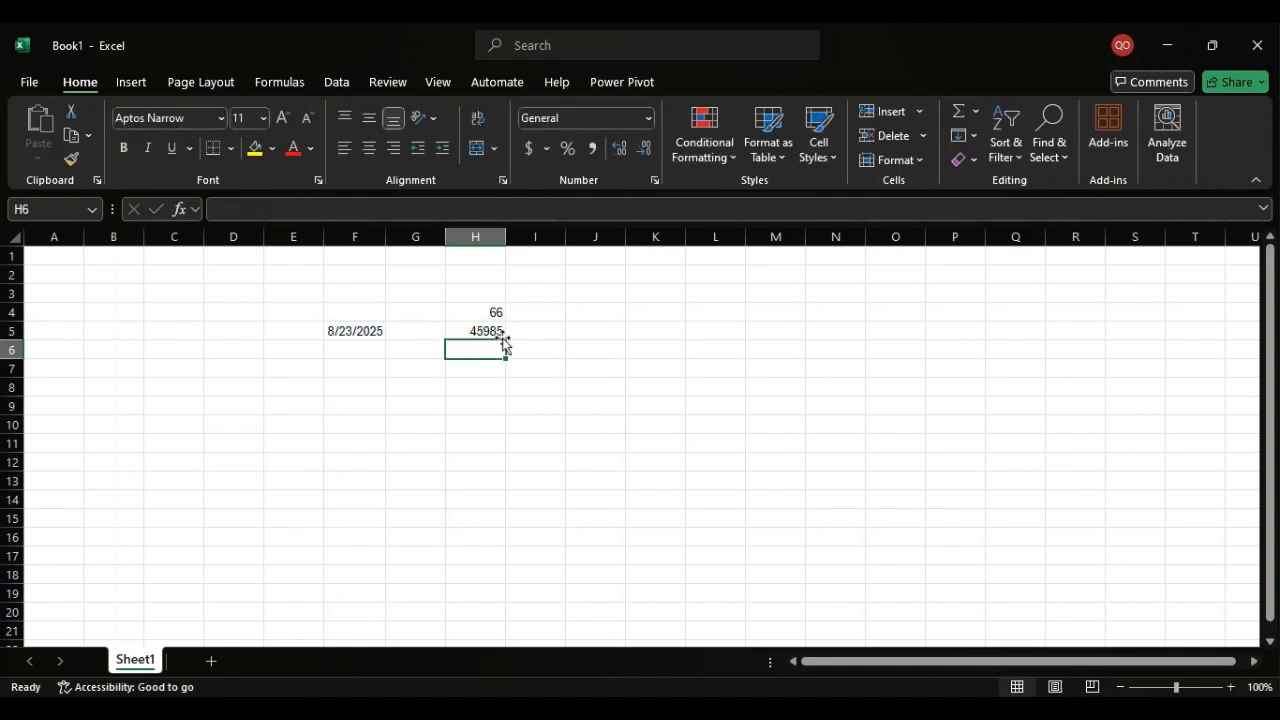
Step: Format the WORKDAY result in H5 as a short date
click(490, 313)
click(474, 328)
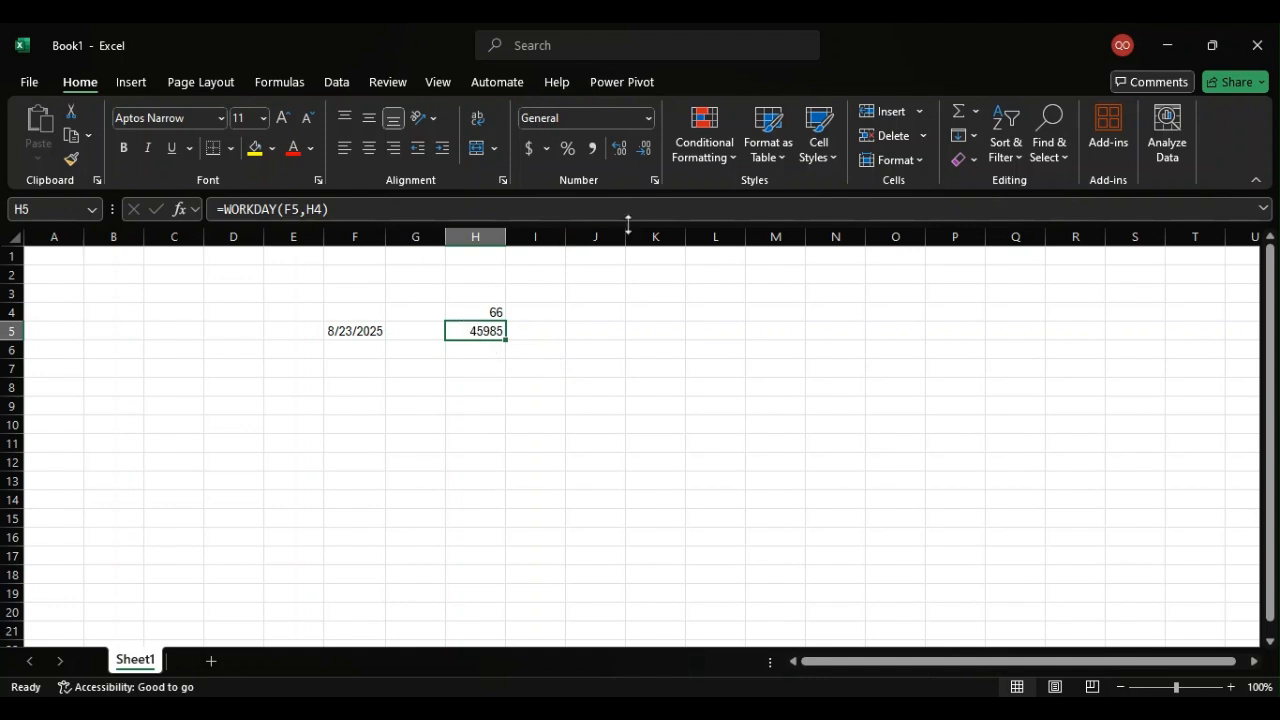
click(576, 117)
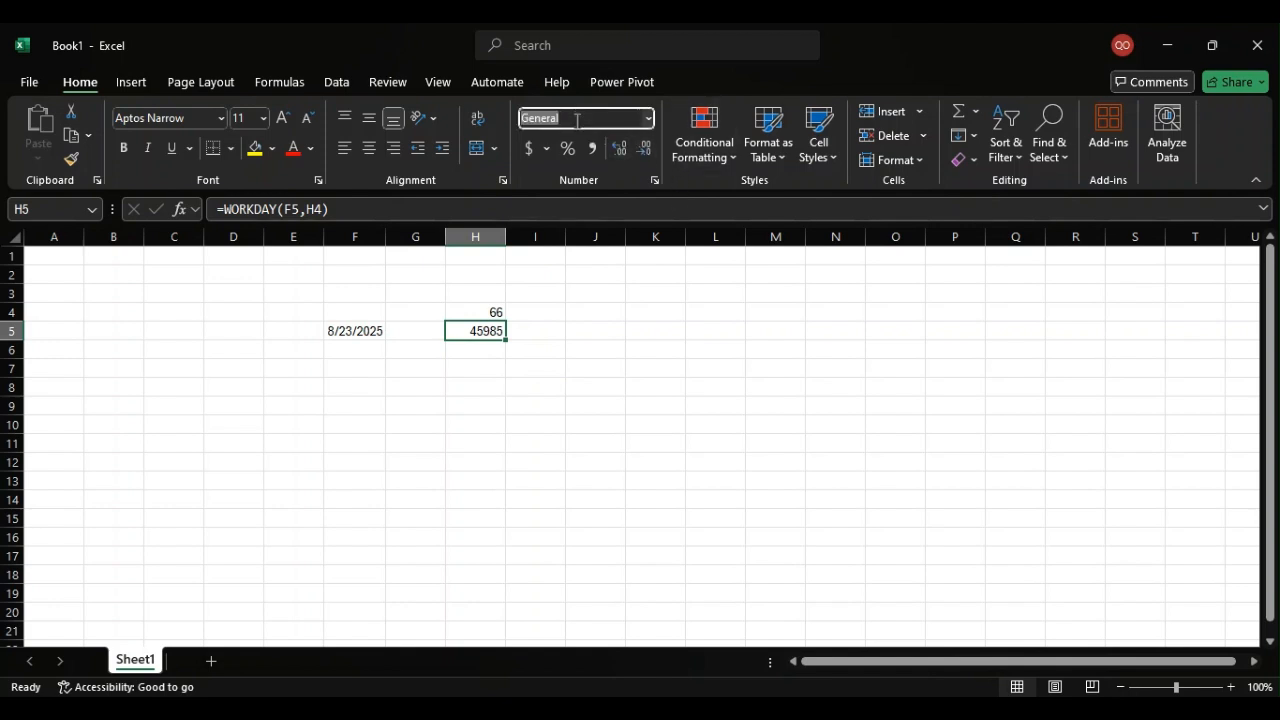
text(s)
key(Return)
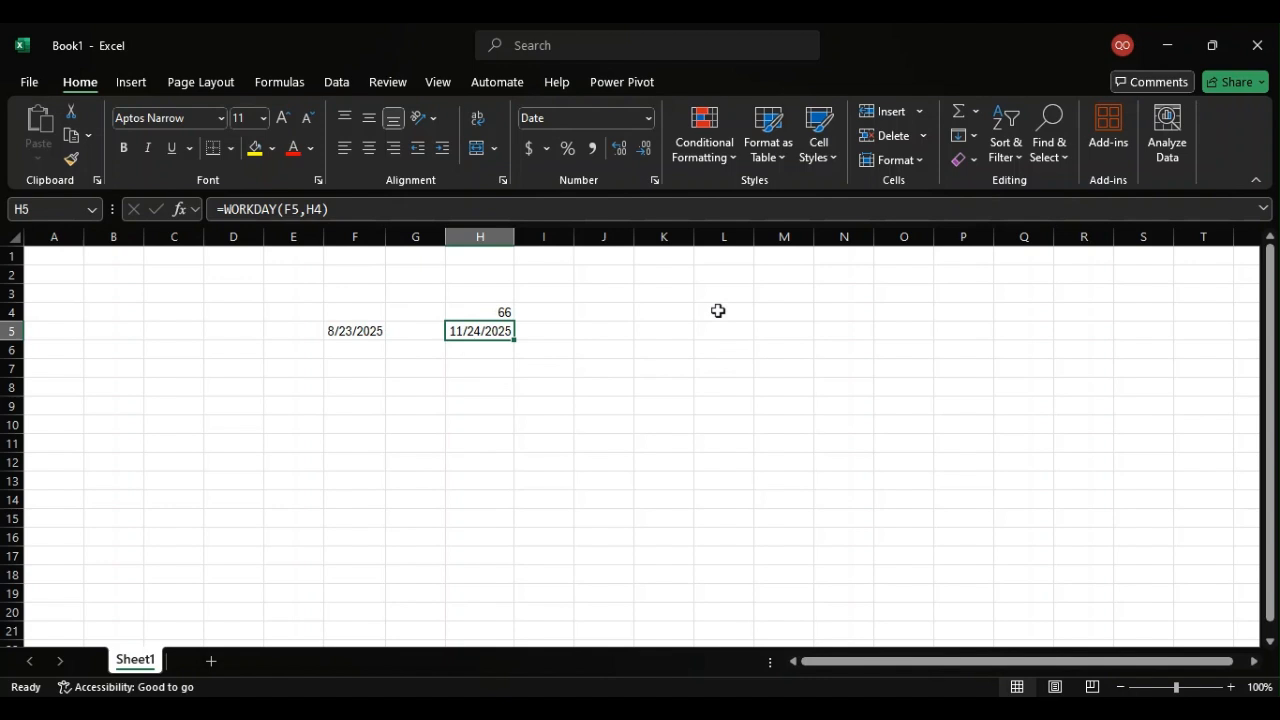
double_click(493, 331)
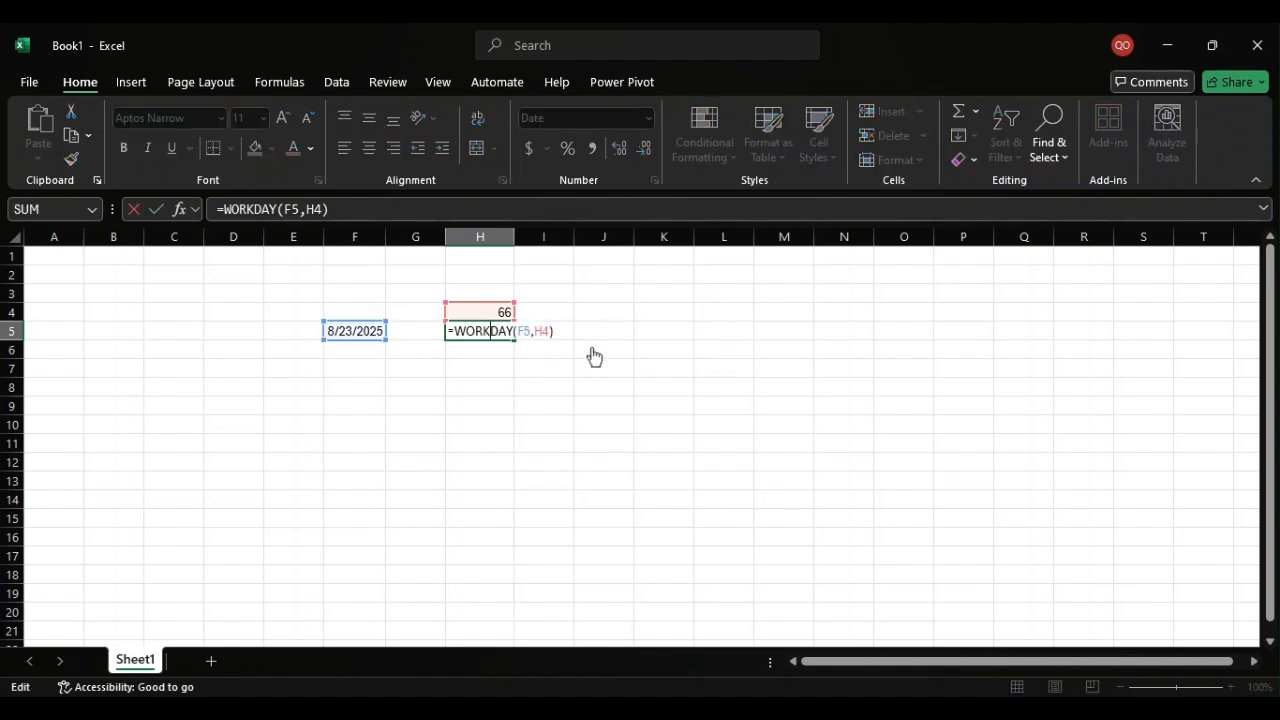
key(Return)
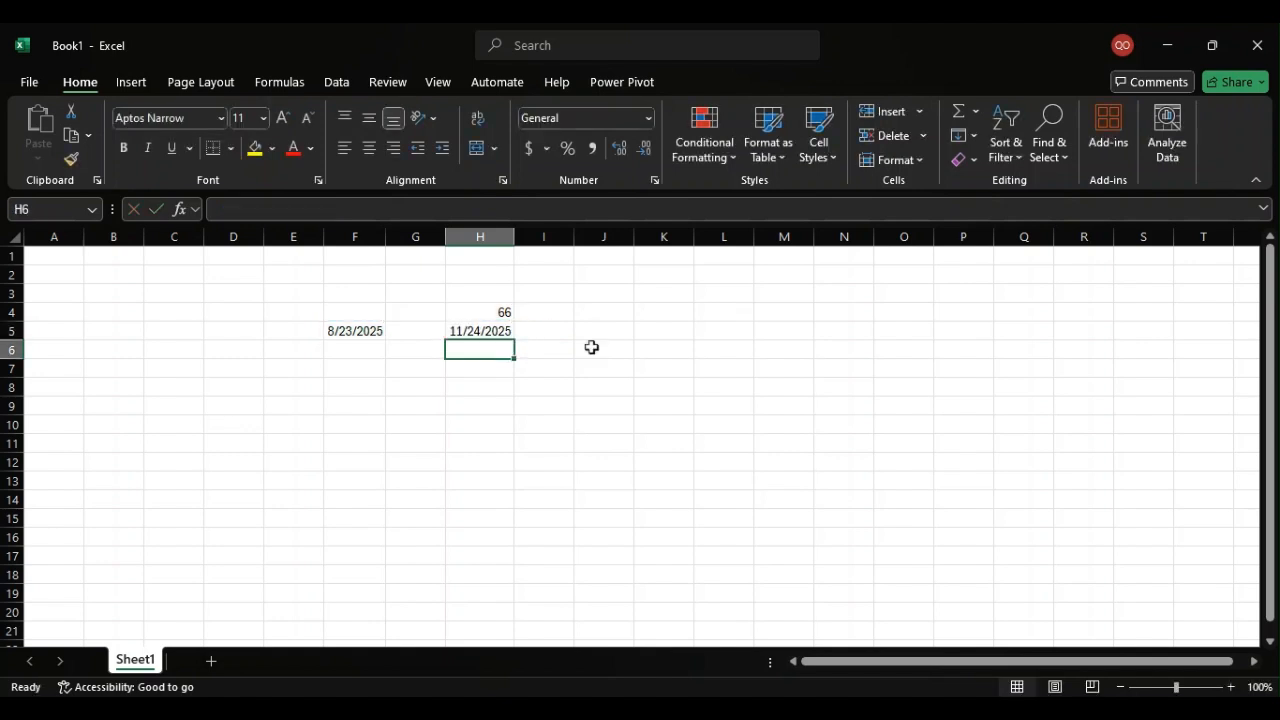
Step: Enter the dates 09/03/2025 in cell K5 and 09/17/2025 in cell K6
click(662, 331)
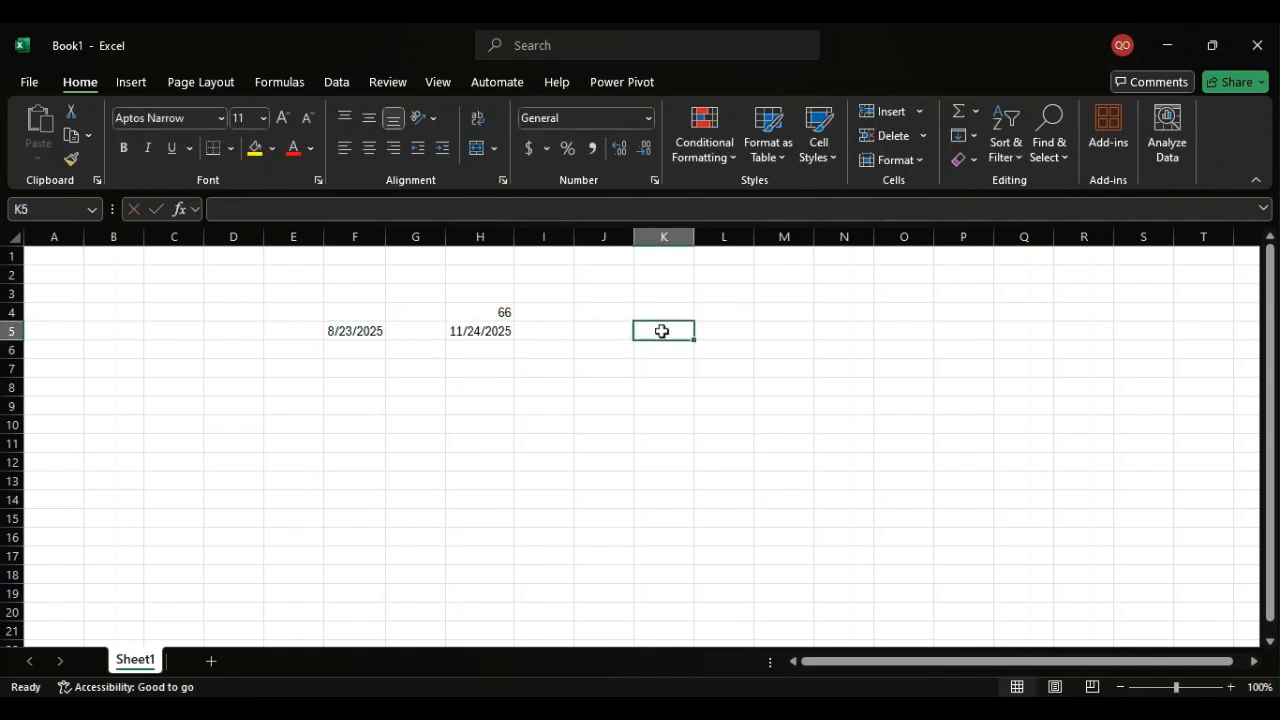
text(09)
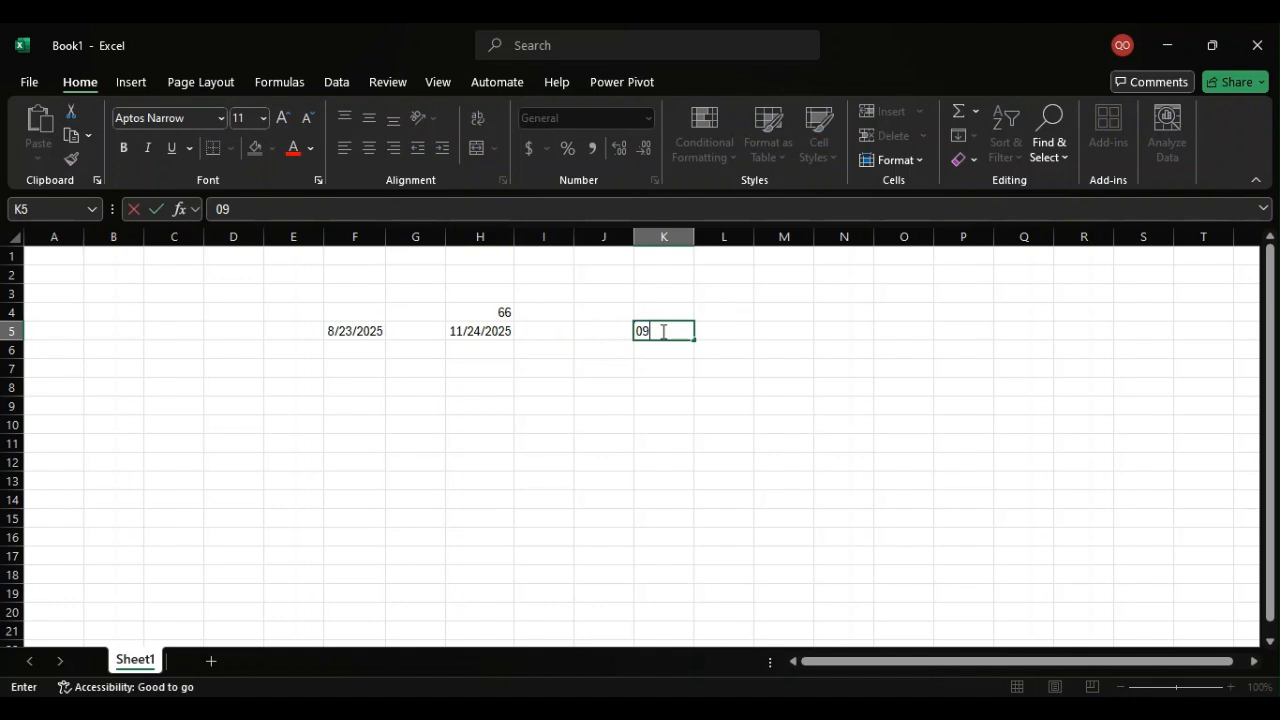
text(/03/2025)
key(Return)
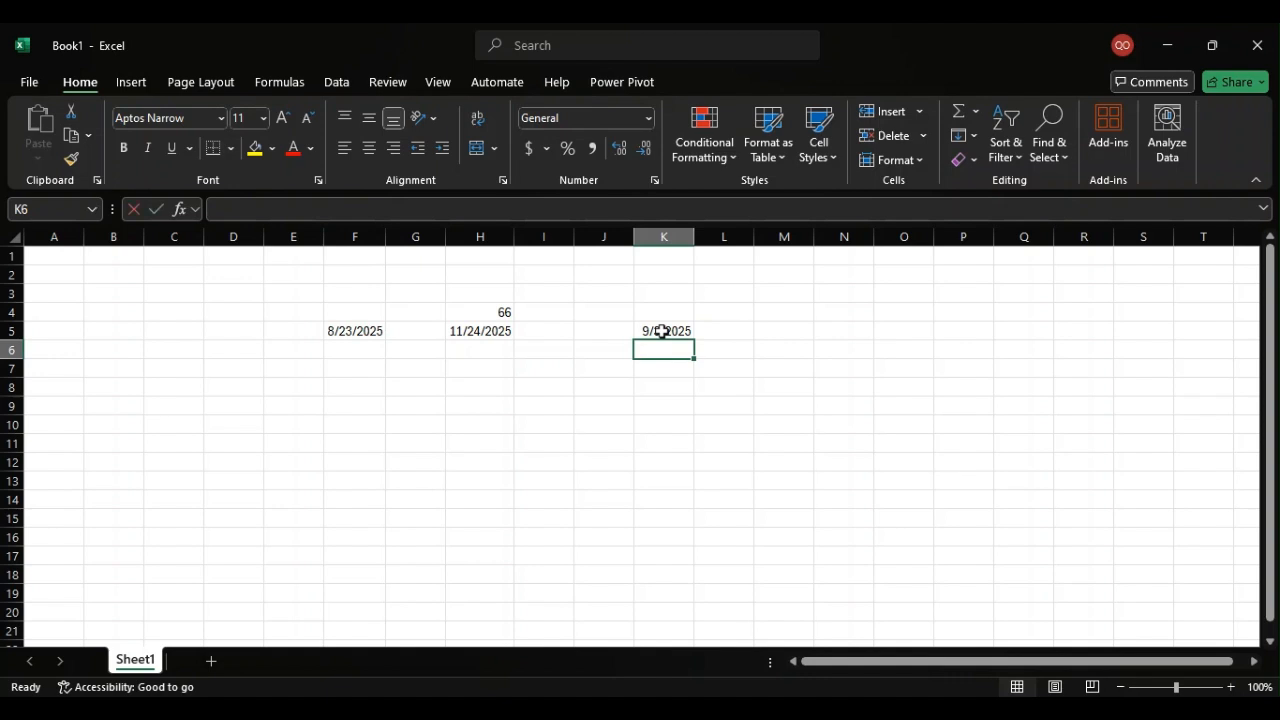
text(09/)
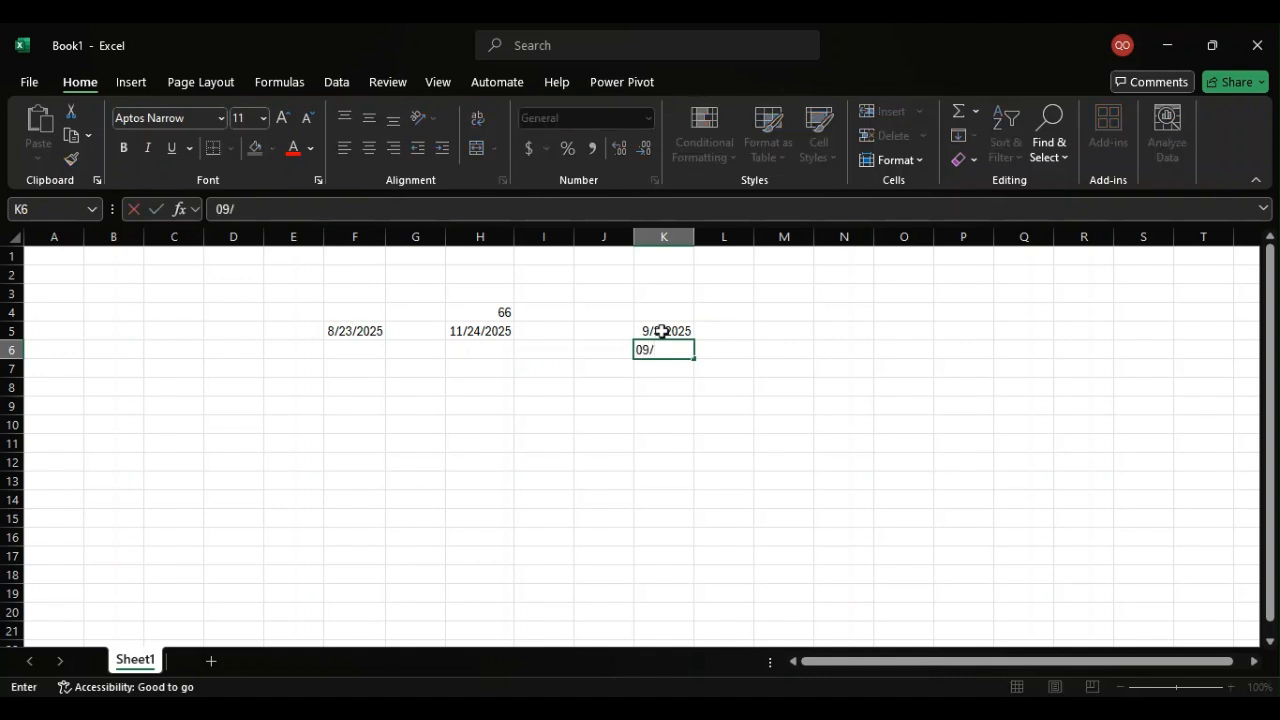
text(17/2025)
key(Return)
Step: Enter the date 10/01/2025 in cell K7, below the two existing dates
text(09/)
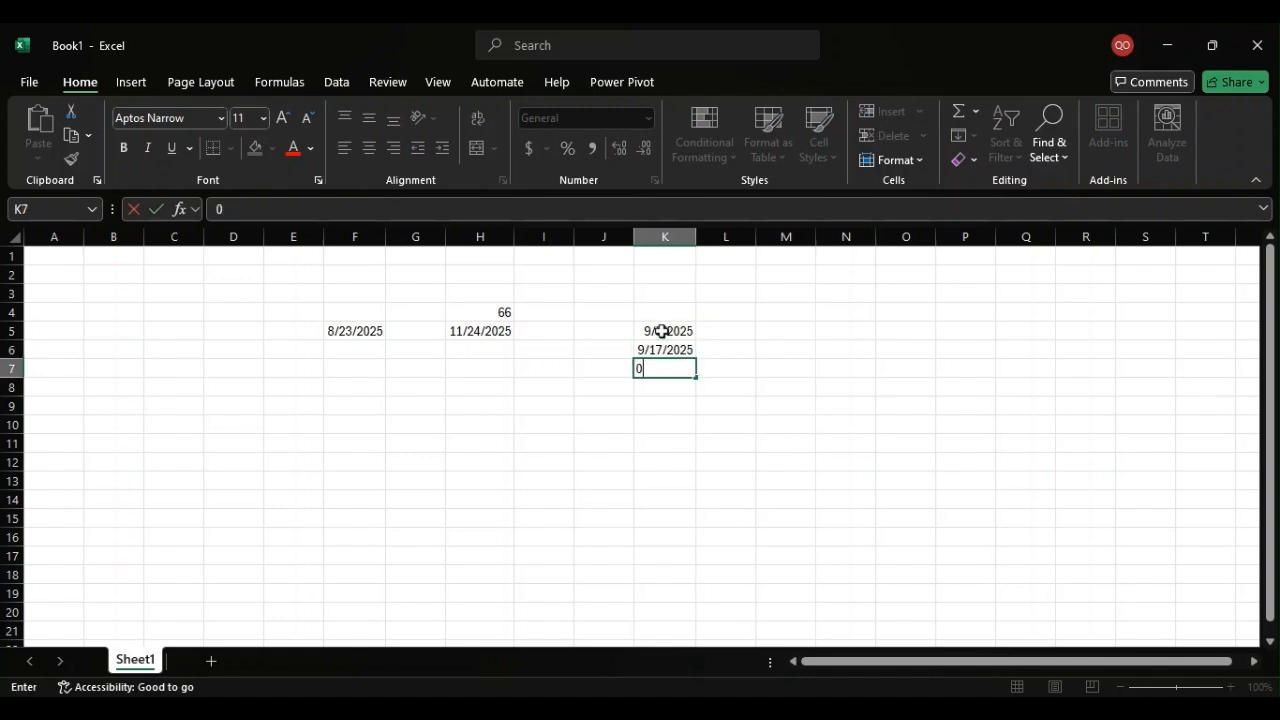
key(BackSpace)
key(BackSpace)
key(BackSpace)
text(10/01/223)
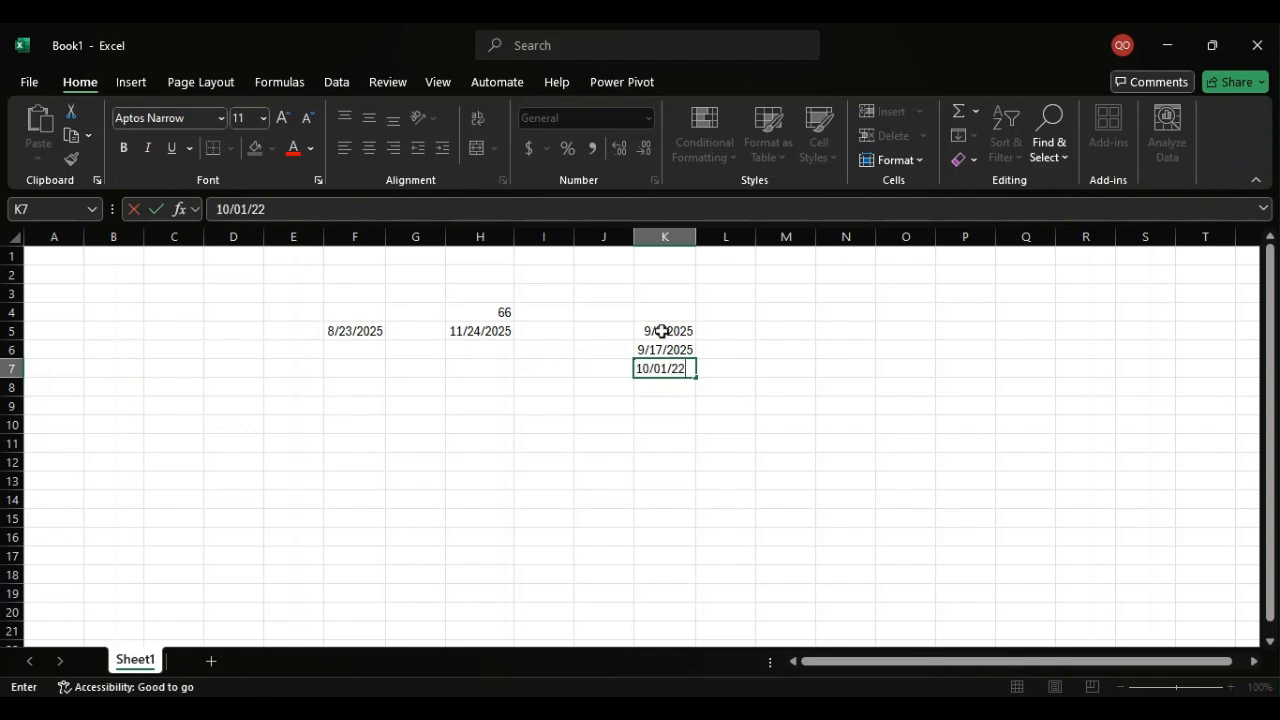
key(BackSpace)
key(BackSpace)
text(025)
key(Return)
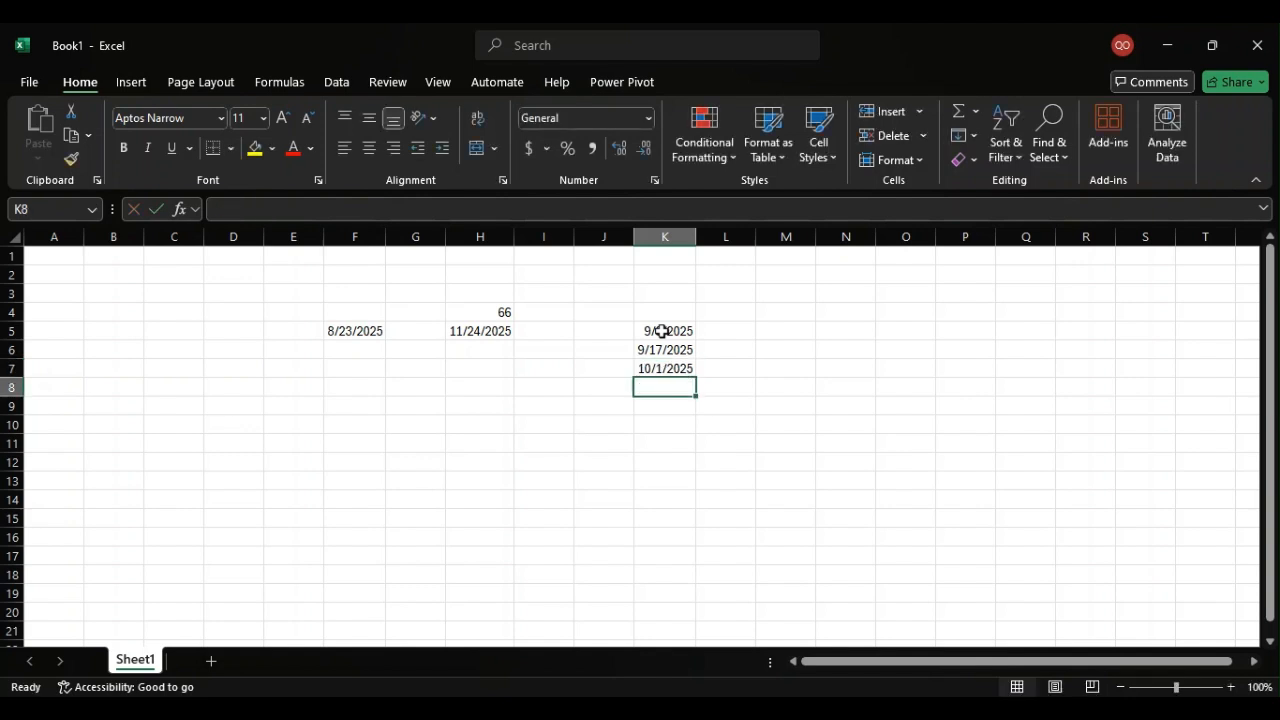
Step: Enter the date 10/13/2025 in cell K8 to complete the list of dates
text(13/)
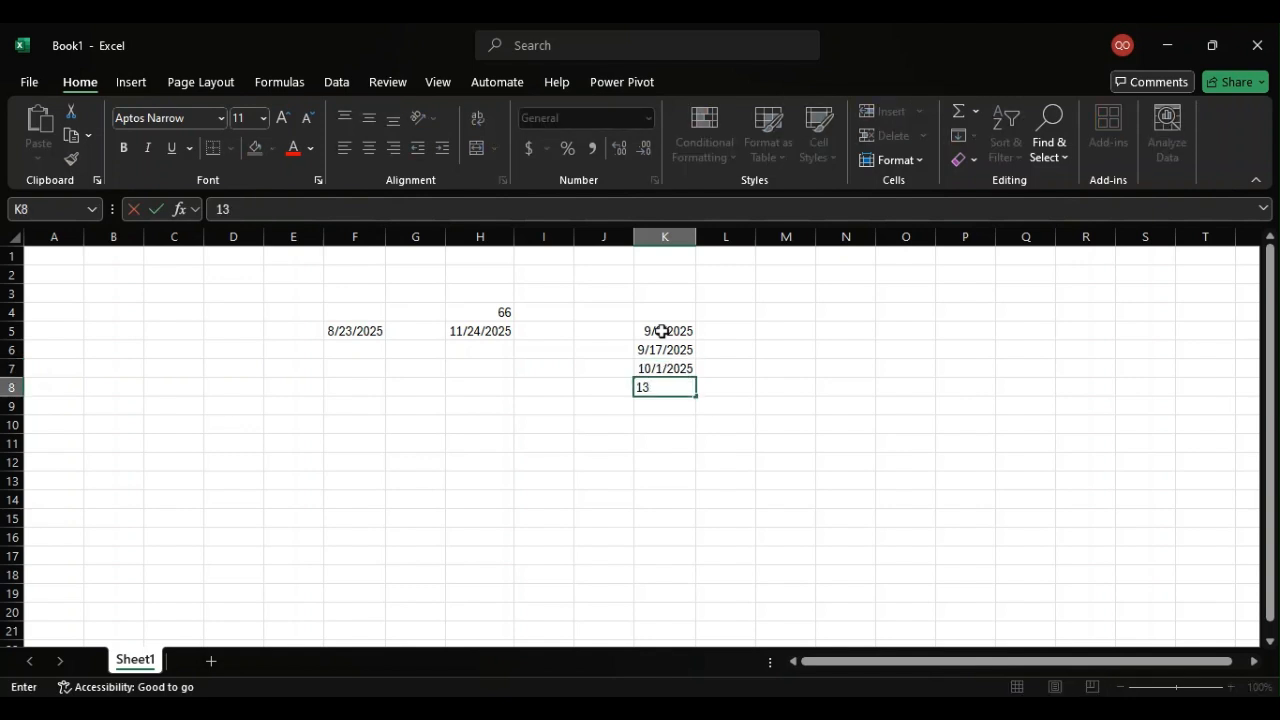
key(BackSpace)
key(BackSpace)
text(0/13/2025)
key(Return)
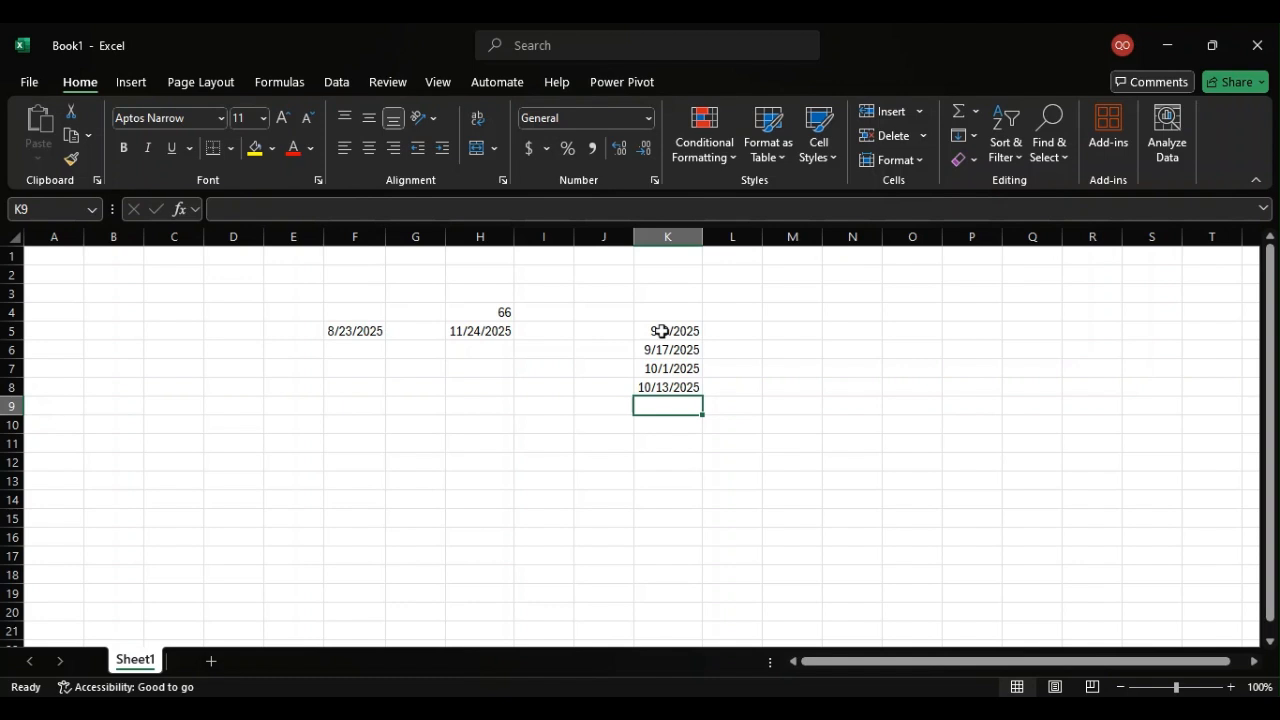
Step: Format the dates in K5:K8 as long dates that include the weekday
drag(662, 331, 669, 386)
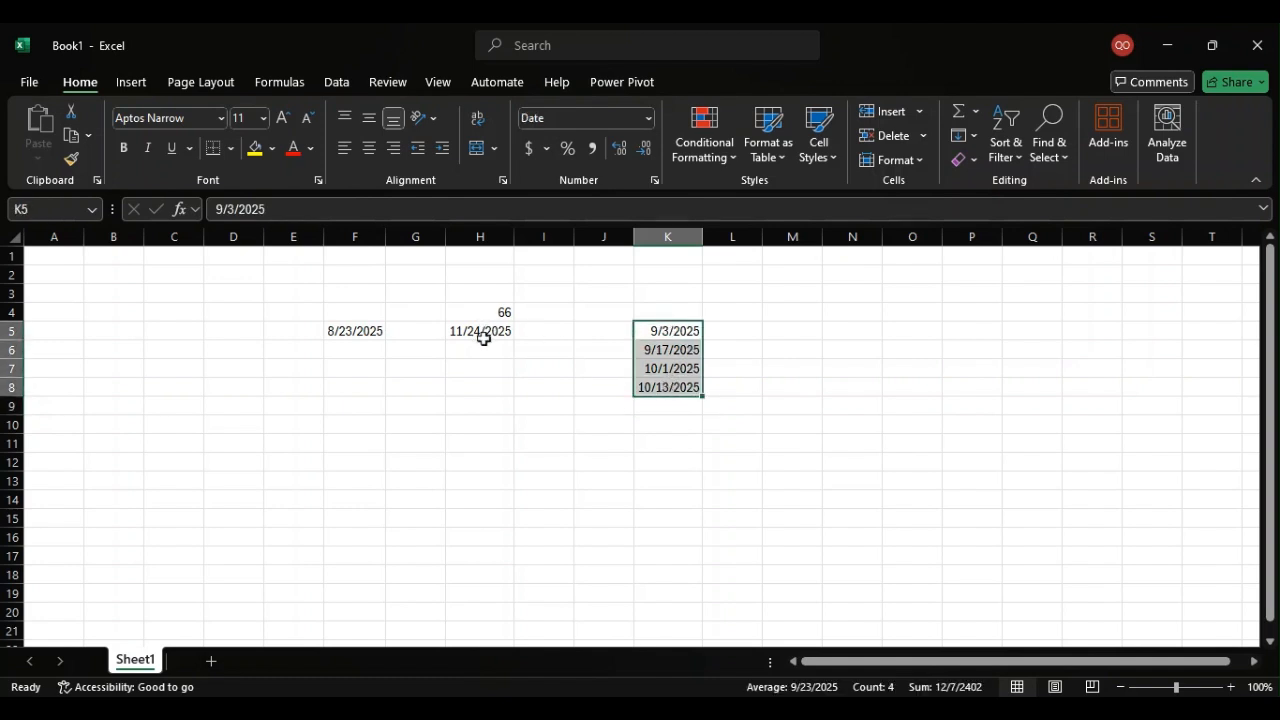
click(652, 115)
click(651, 399)
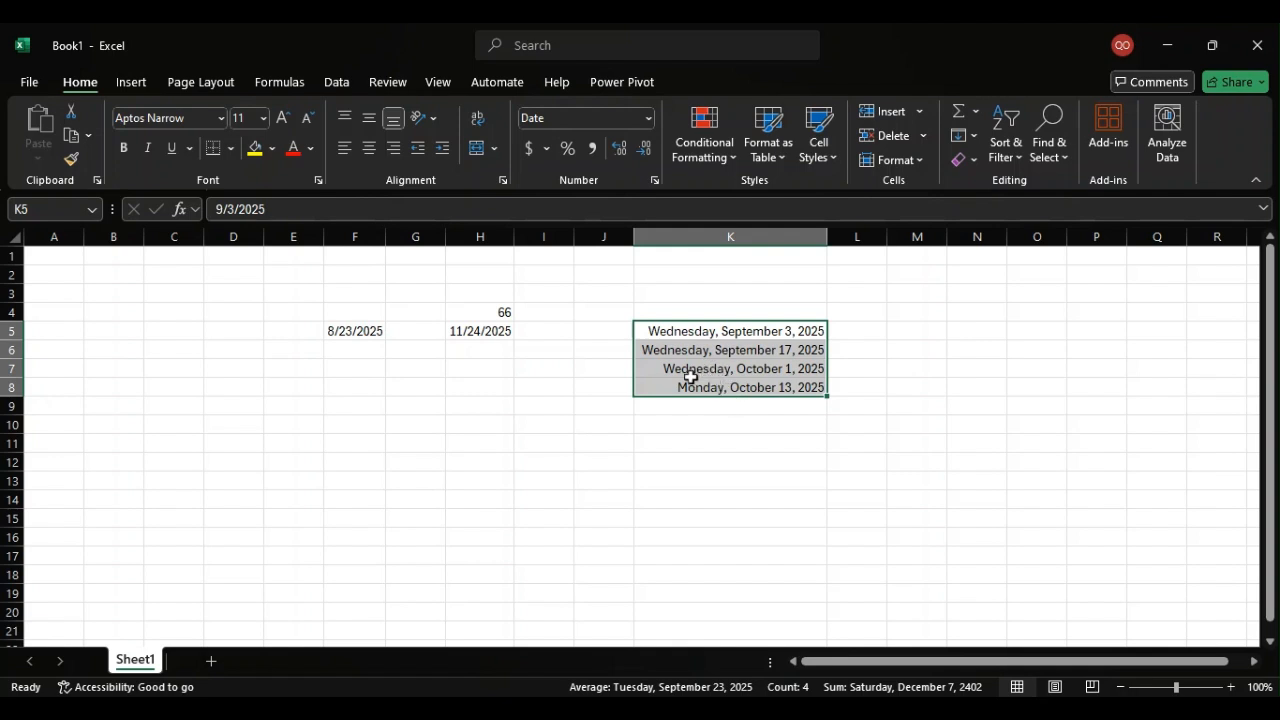
click(508, 331)
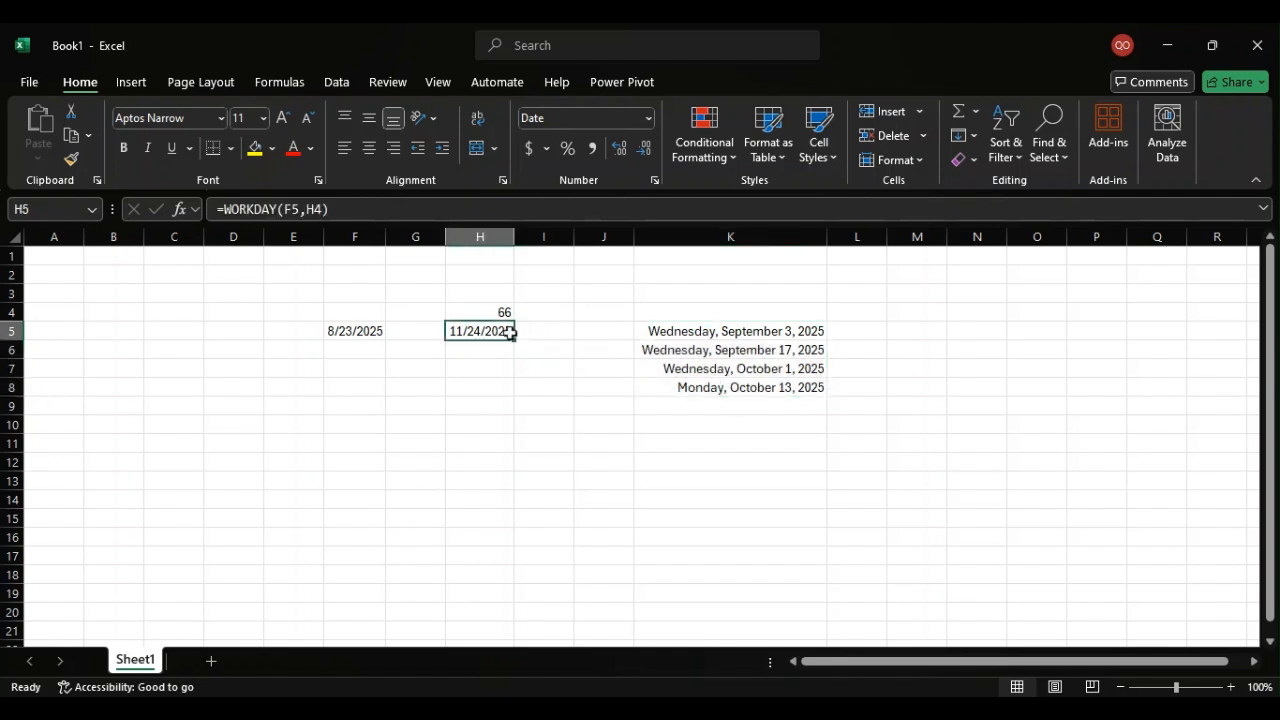
double_click(510, 332)
click(550, 337)
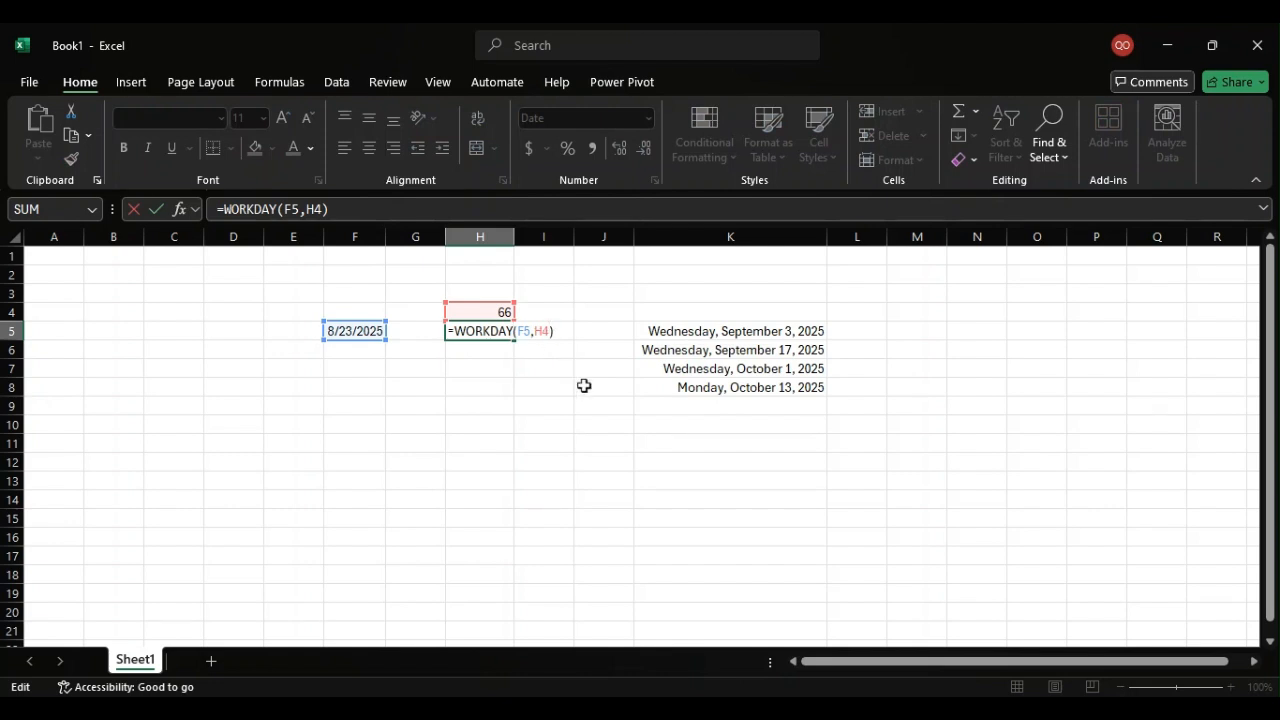
key(Delete)
text(,)
key(BackSpace)
key(Return)
Step: Format the WORKDAY result in H5 as a long date that includes the weekday
click(491, 331)
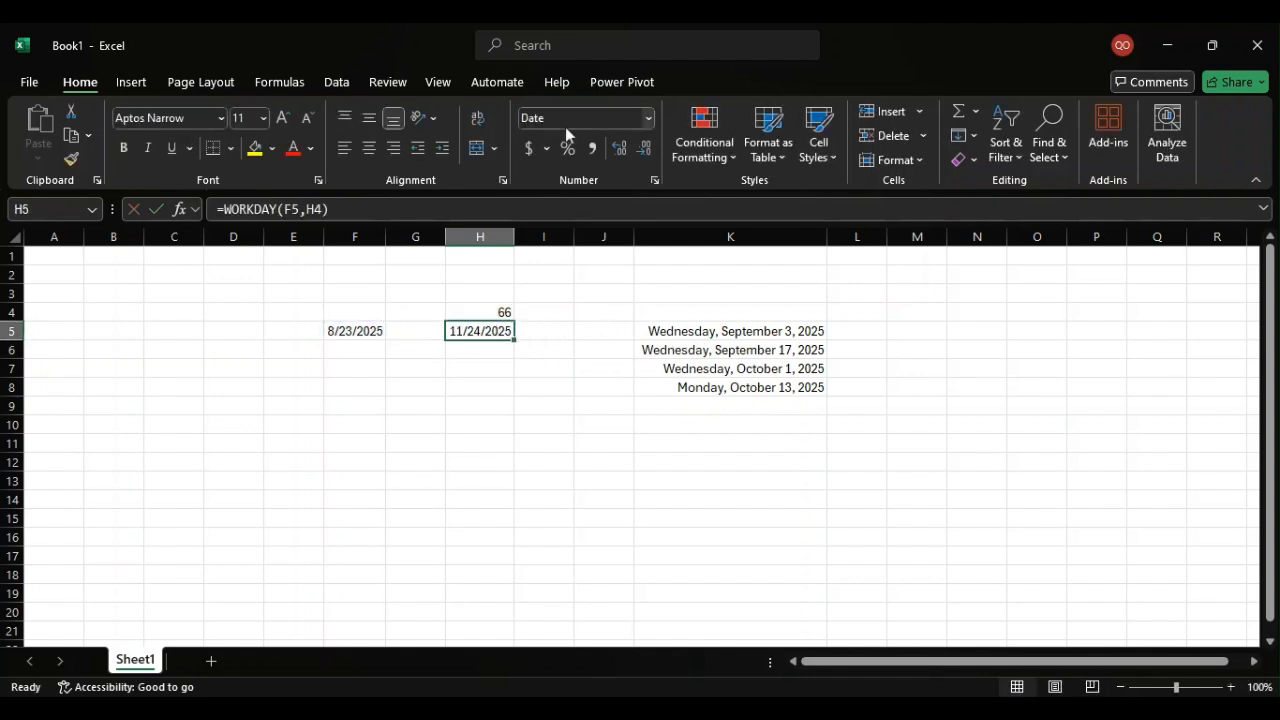
click(648, 119)
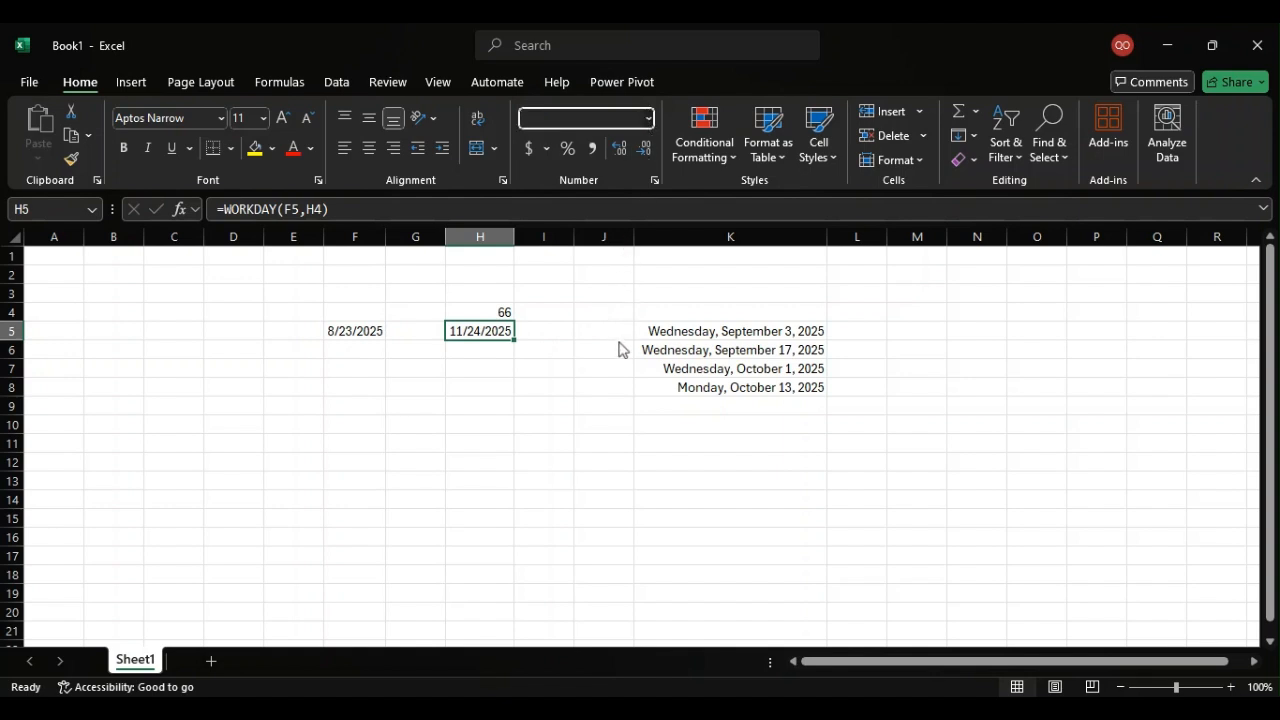
click(624, 383)
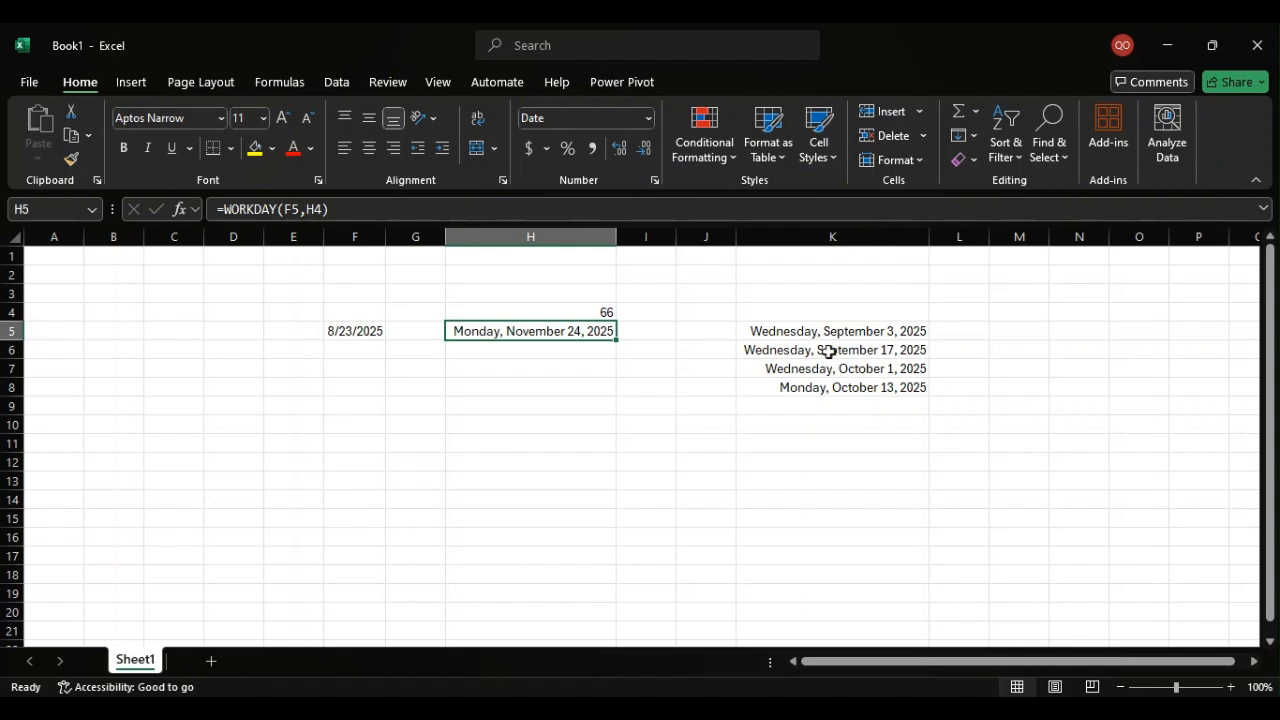
Step: Add the dates in K5:K8 as the holidays argument of the WORKDAY formula in H5
double_click(556, 331)
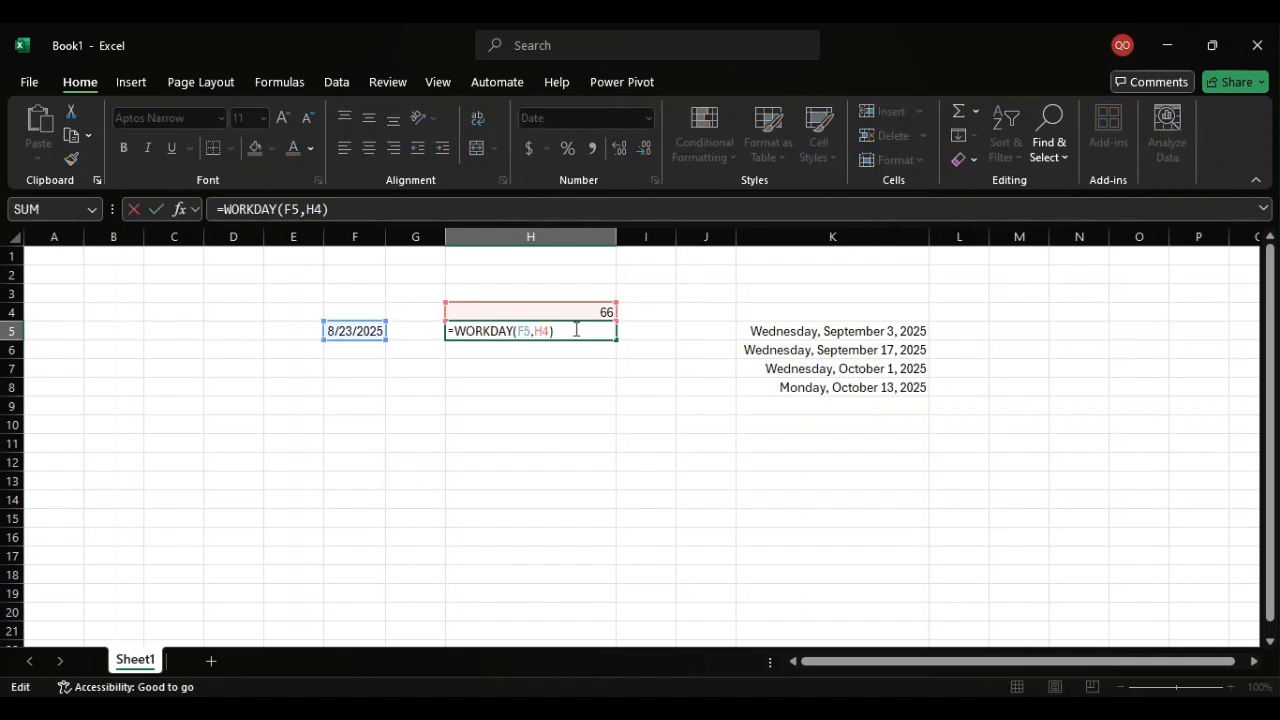
key(BackSpace)
text(,)
drag(829, 323, 829, 386)
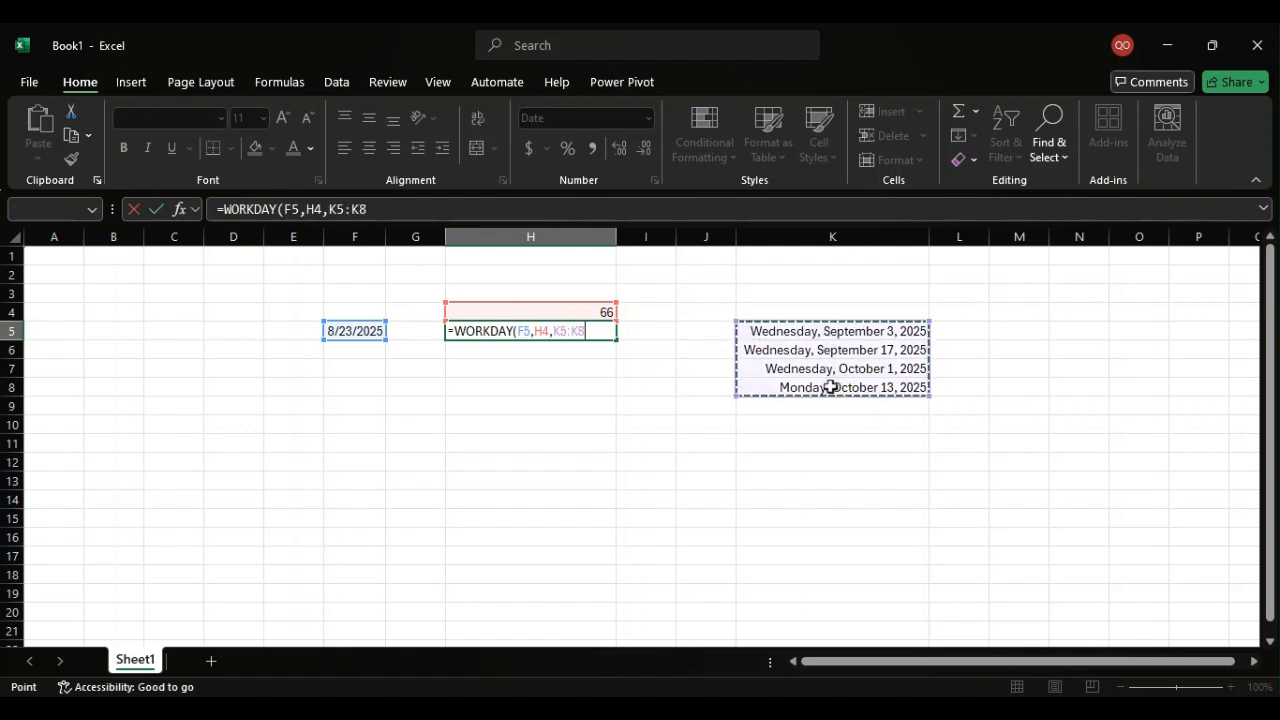
key(Return)
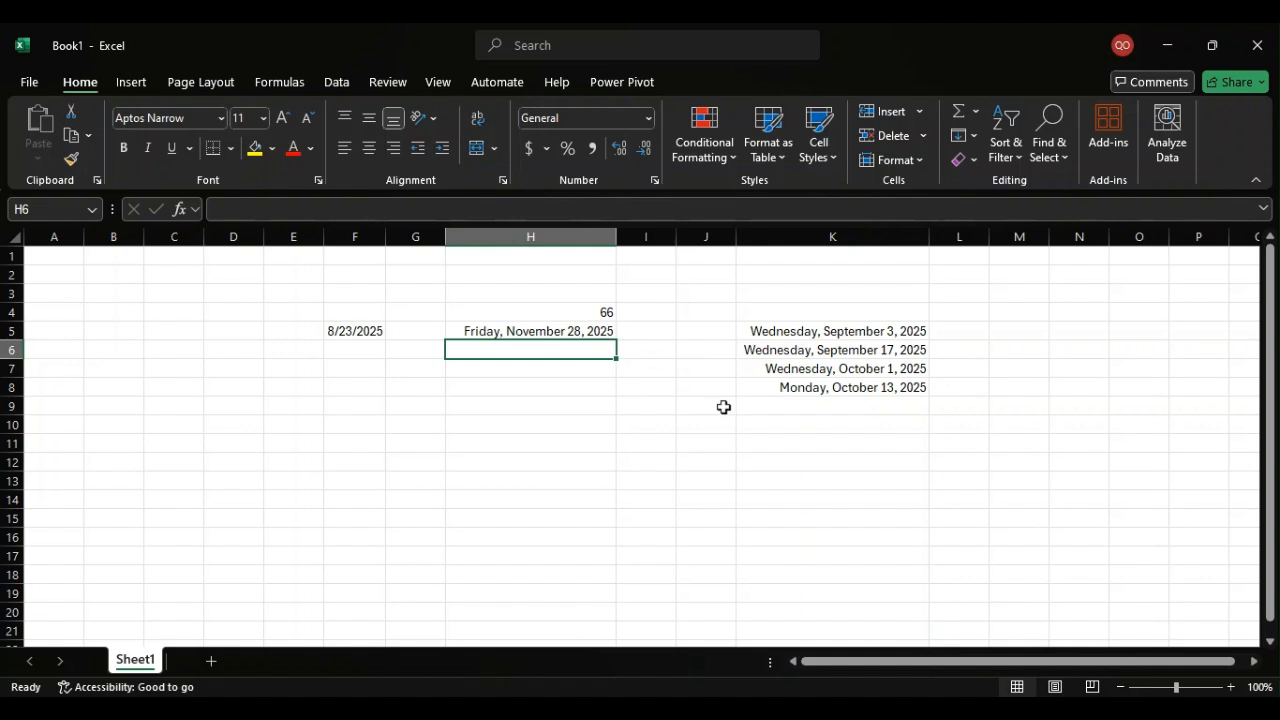
Step: Enter the date 10/19/2025 in cell K9 and format it as a long date that includes the weekday
click(802, 409)
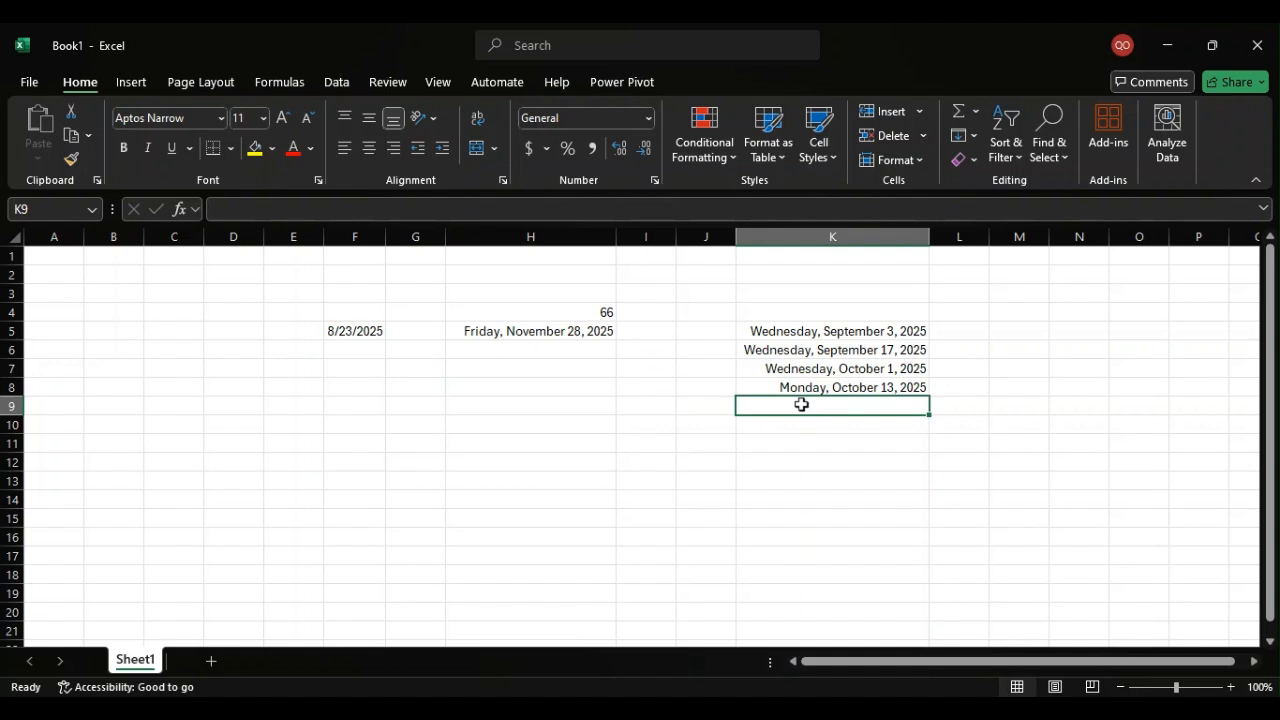
text(10/)
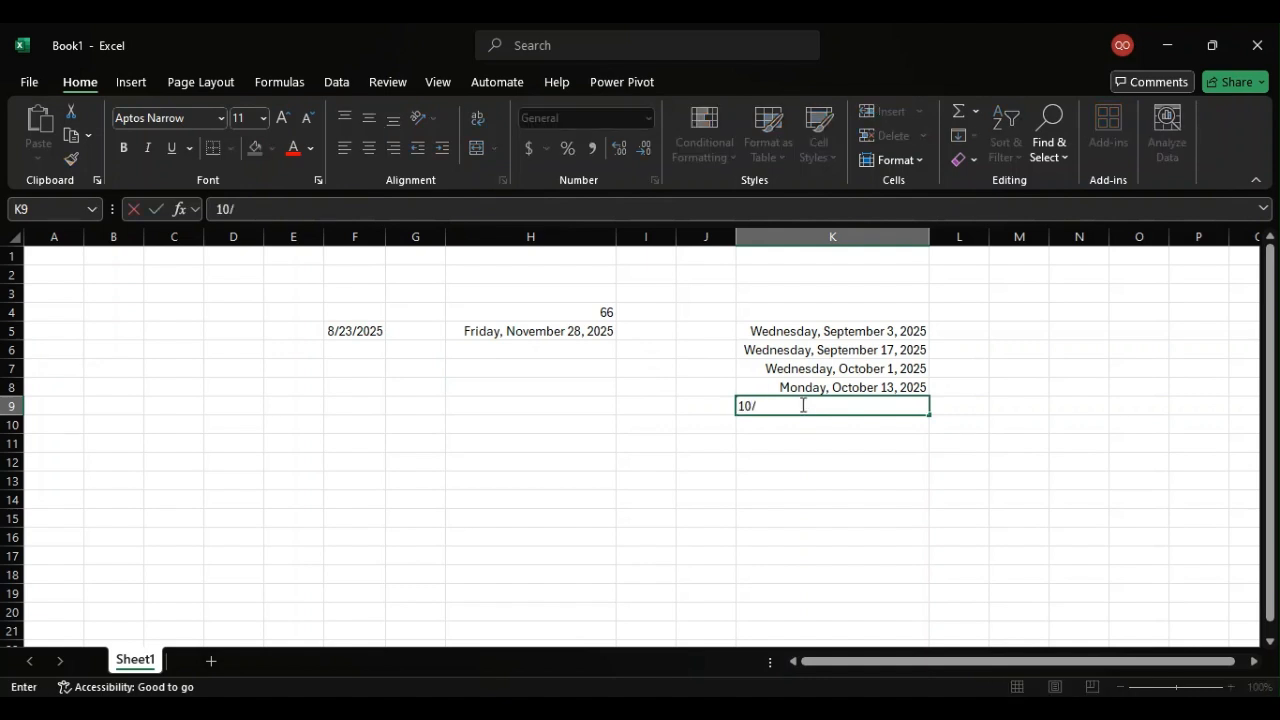
text(19/2025)
key(Return)
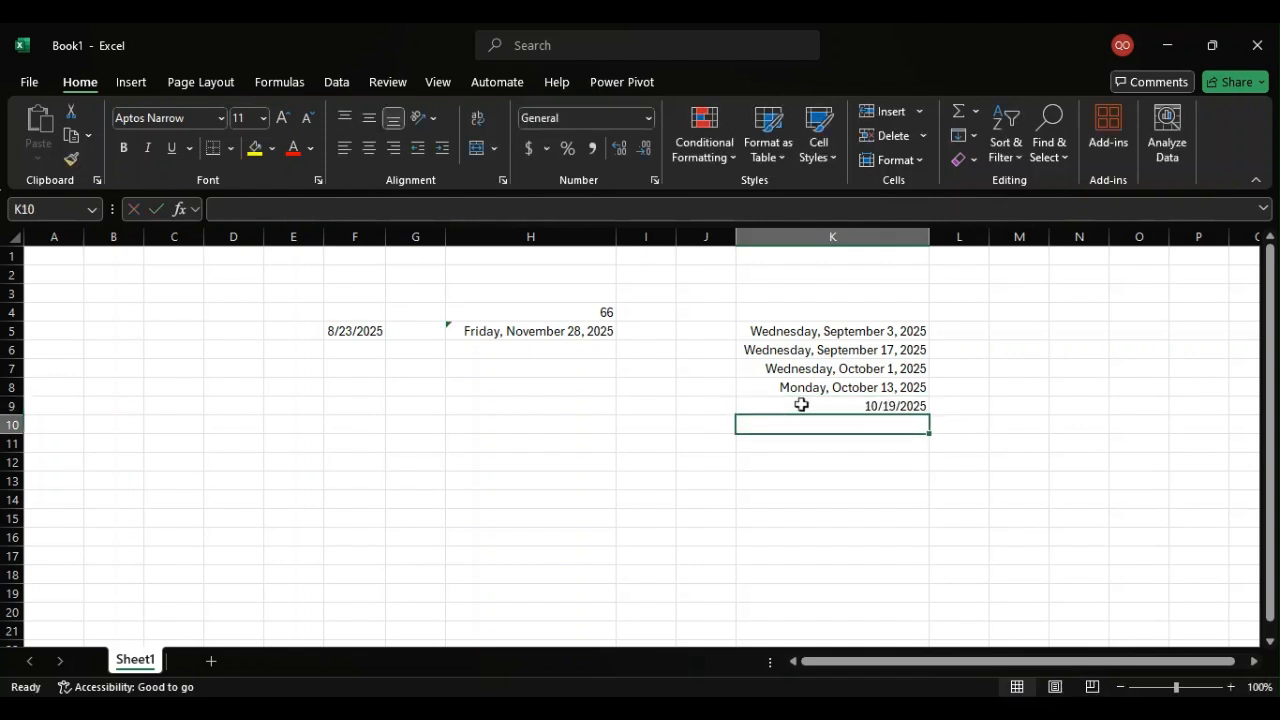
click(801, 404)
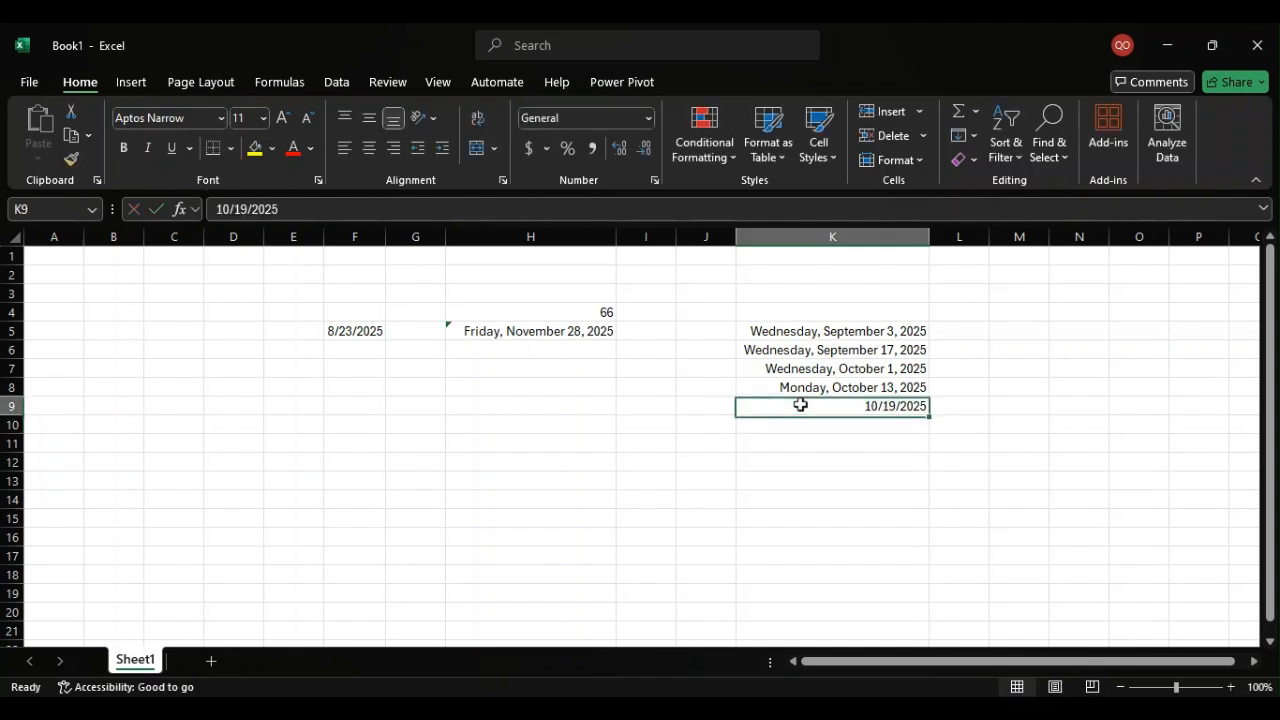
click(649, 122)
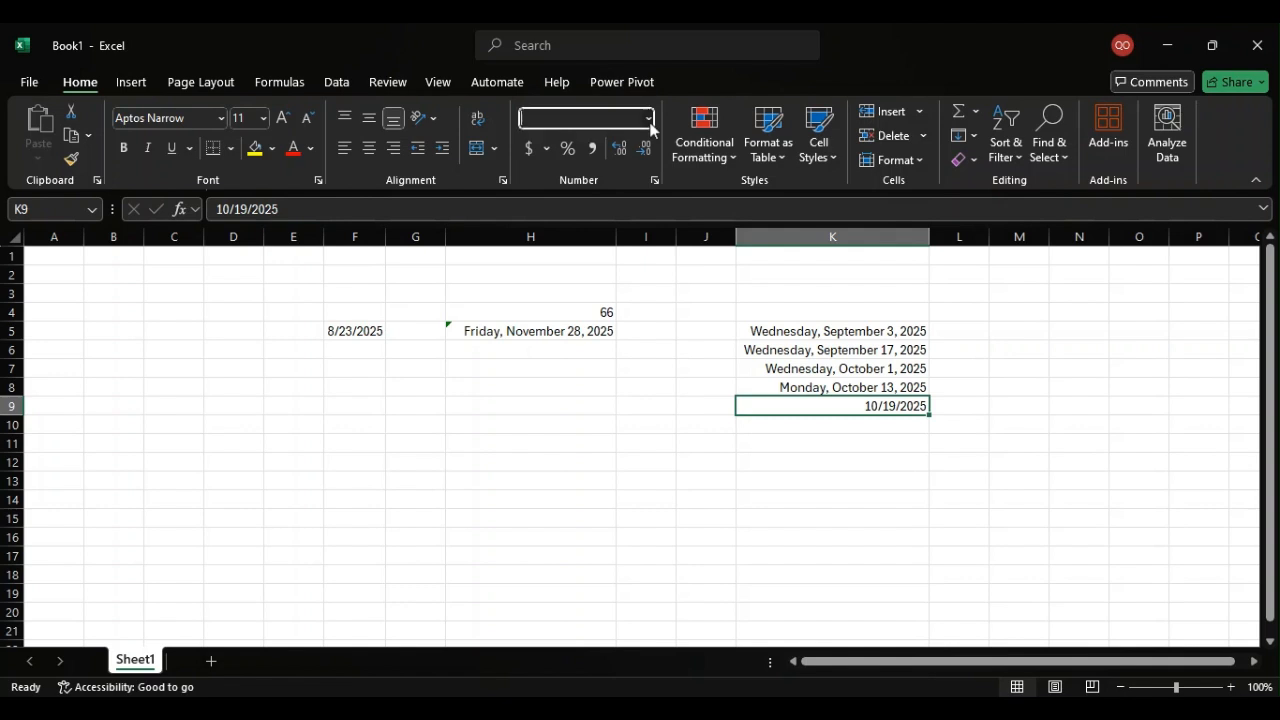
click(615, 392)
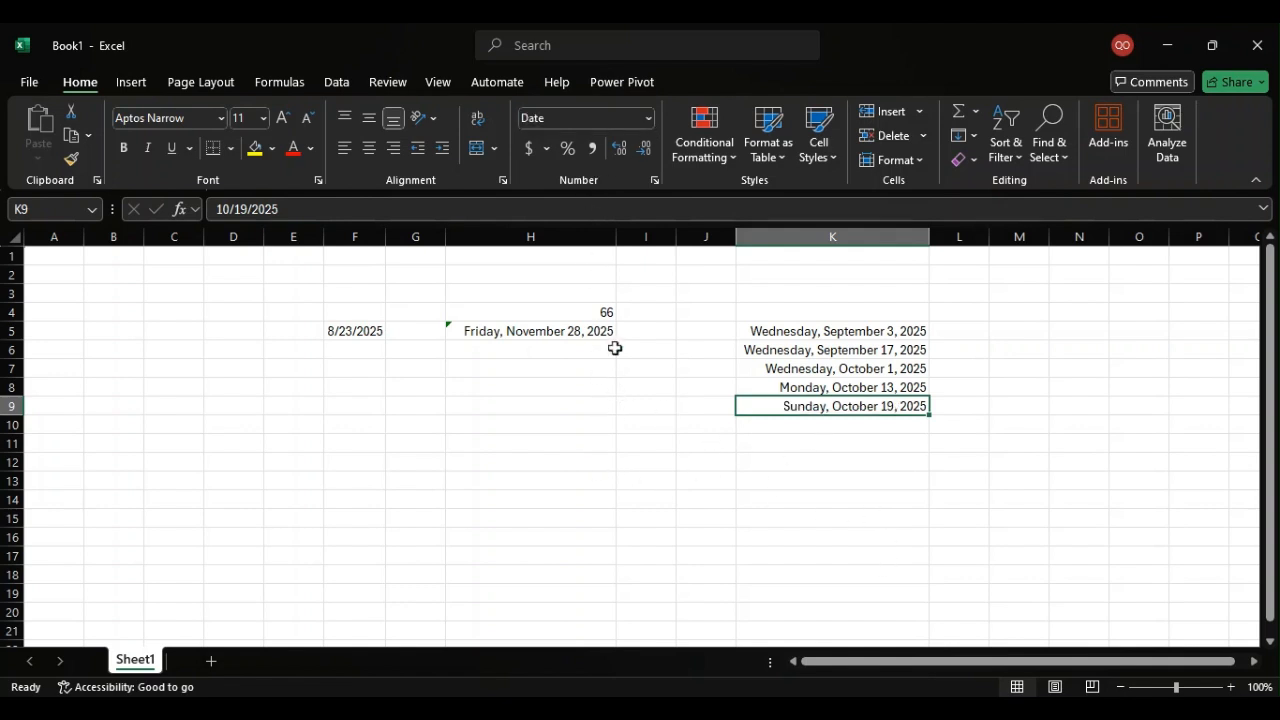
Step: Extend the holidays range in the WORKDAY formula in H5 to K5:K9
double_click(546, 333)
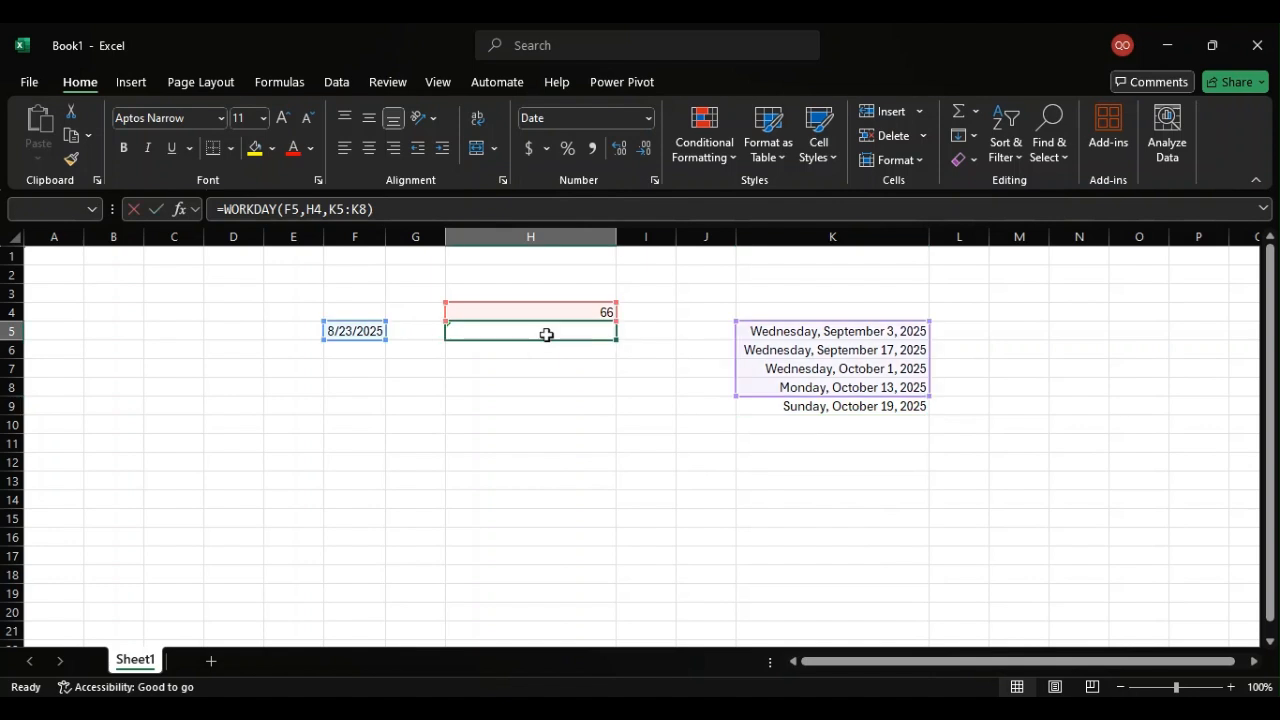
click(599, 338)
key(BackSpace)
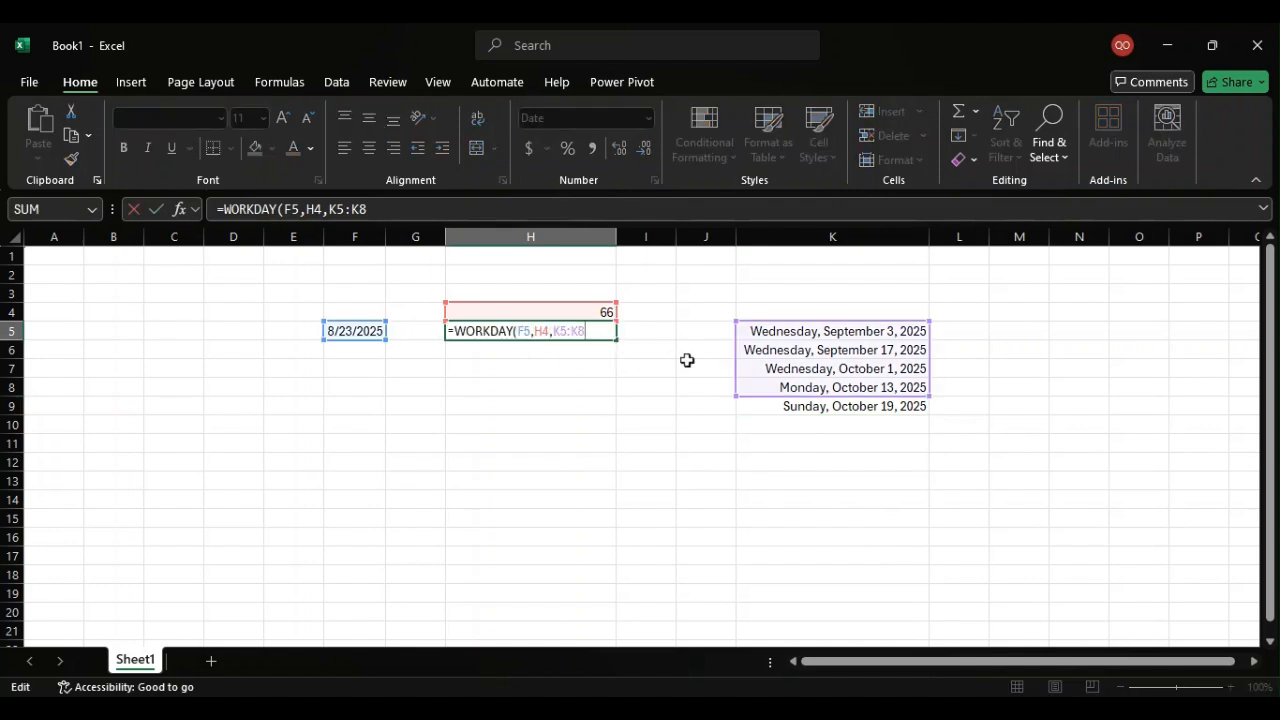
key(BackSpace)
key(BackSpace)
key(BackSpace)
key(BackSpace)
key(BackSpace)
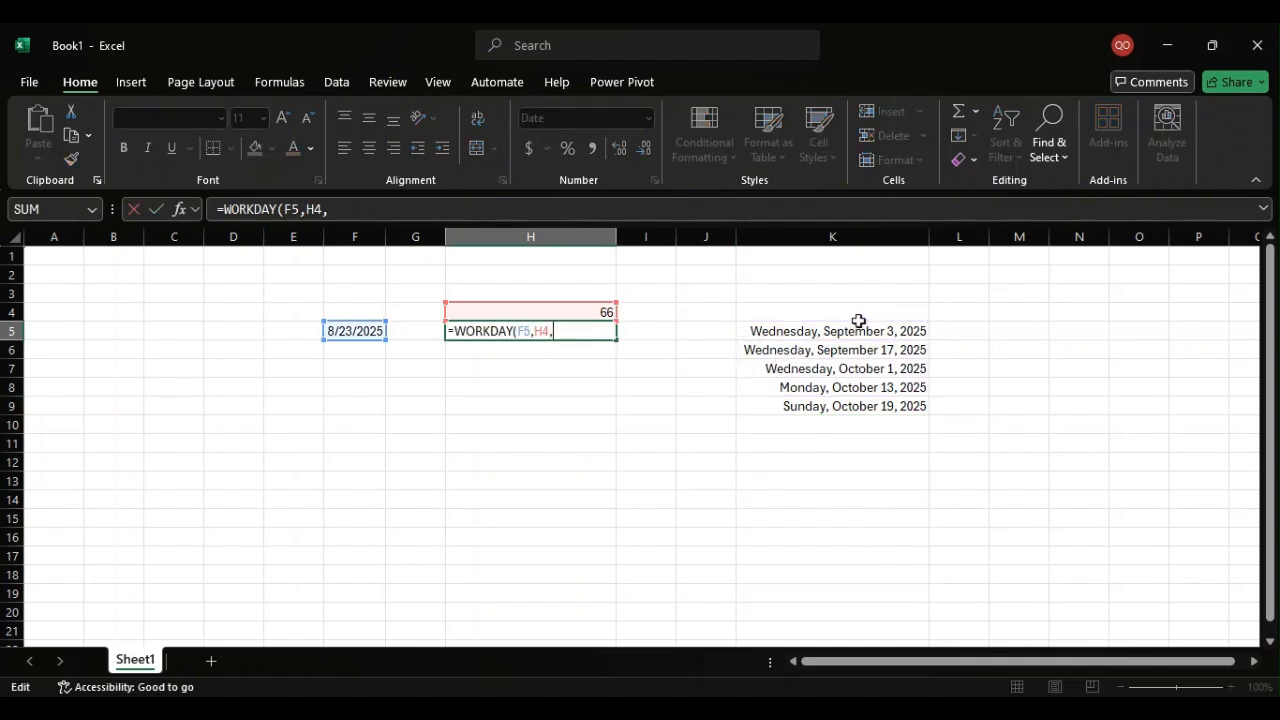
drag(858, 321, 849, 406)
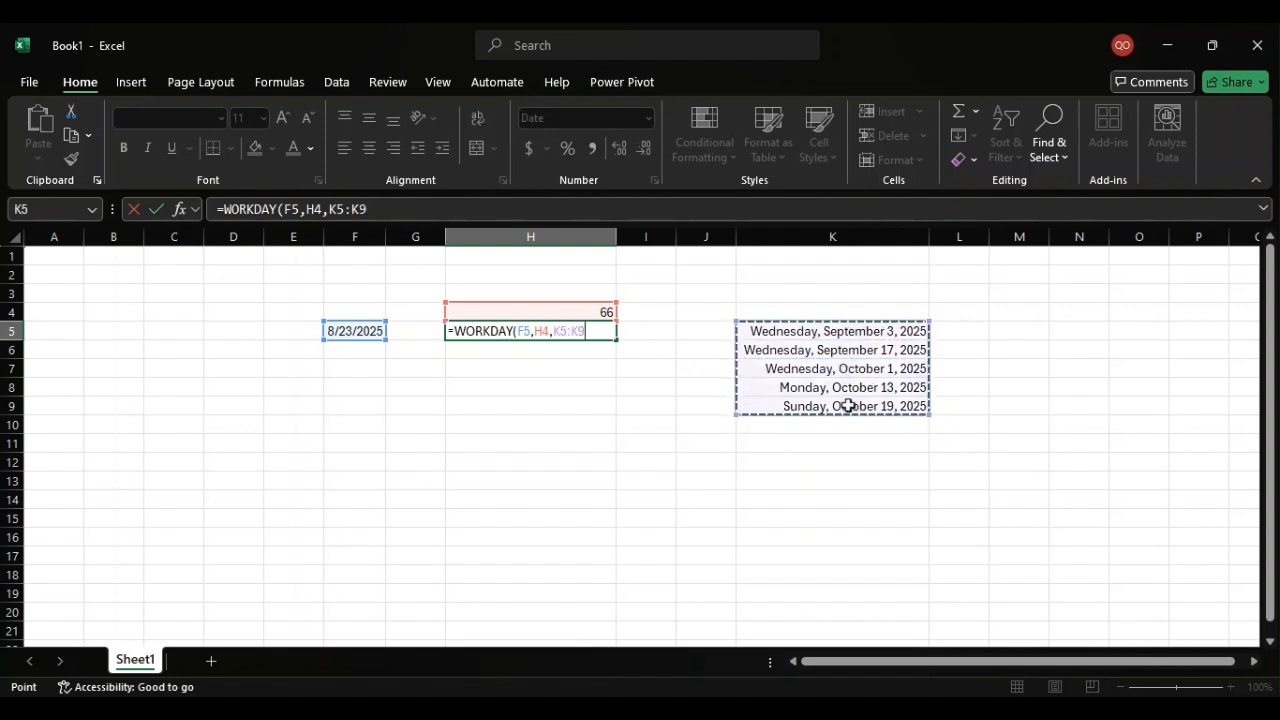
key(Return)
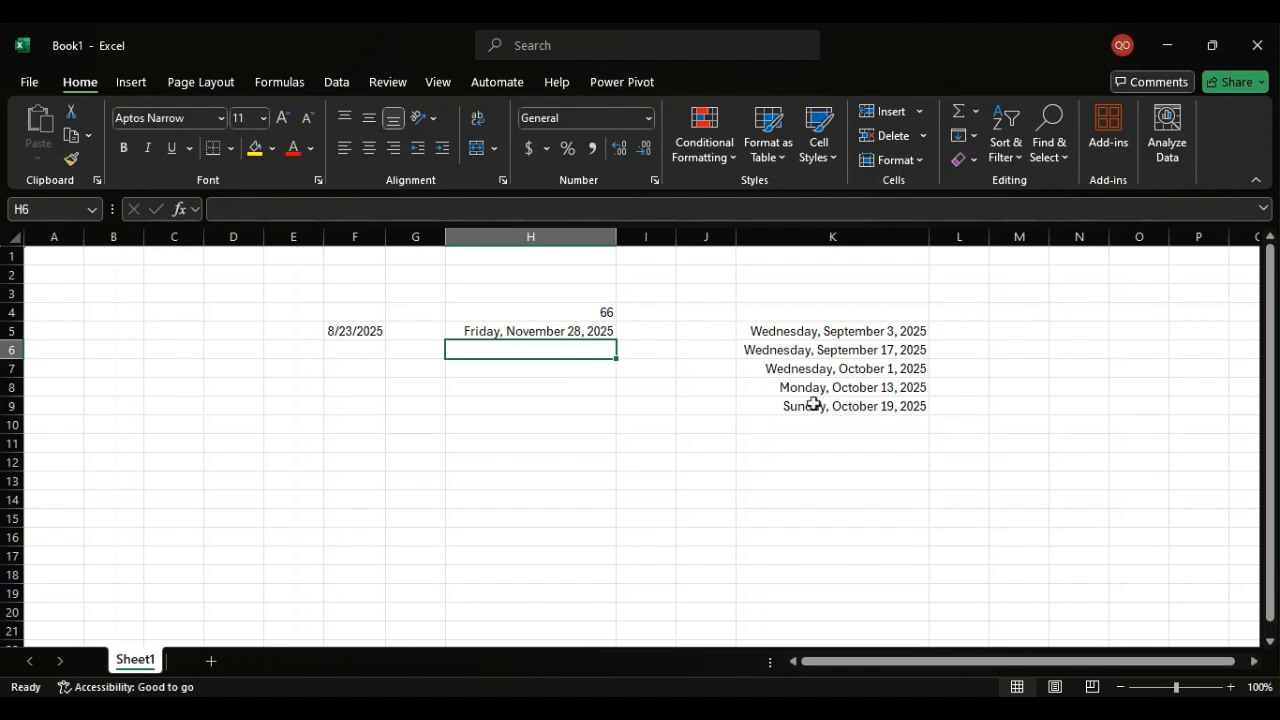
key(Down)
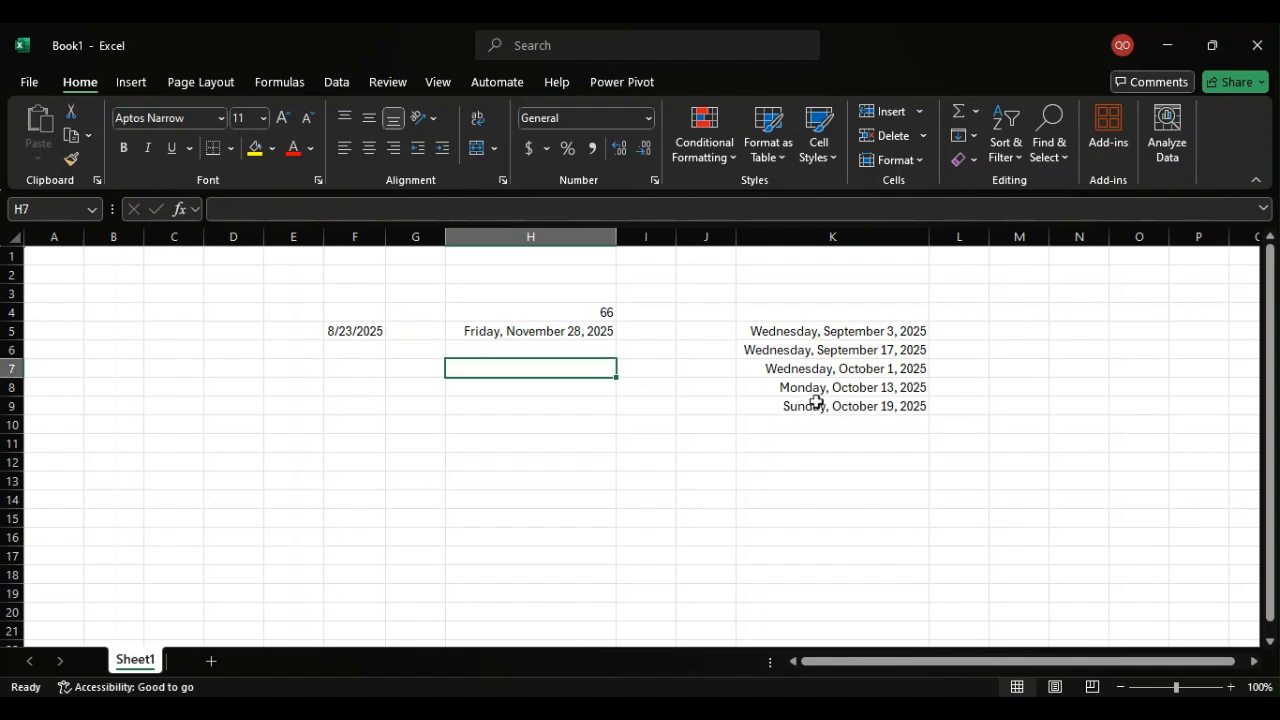